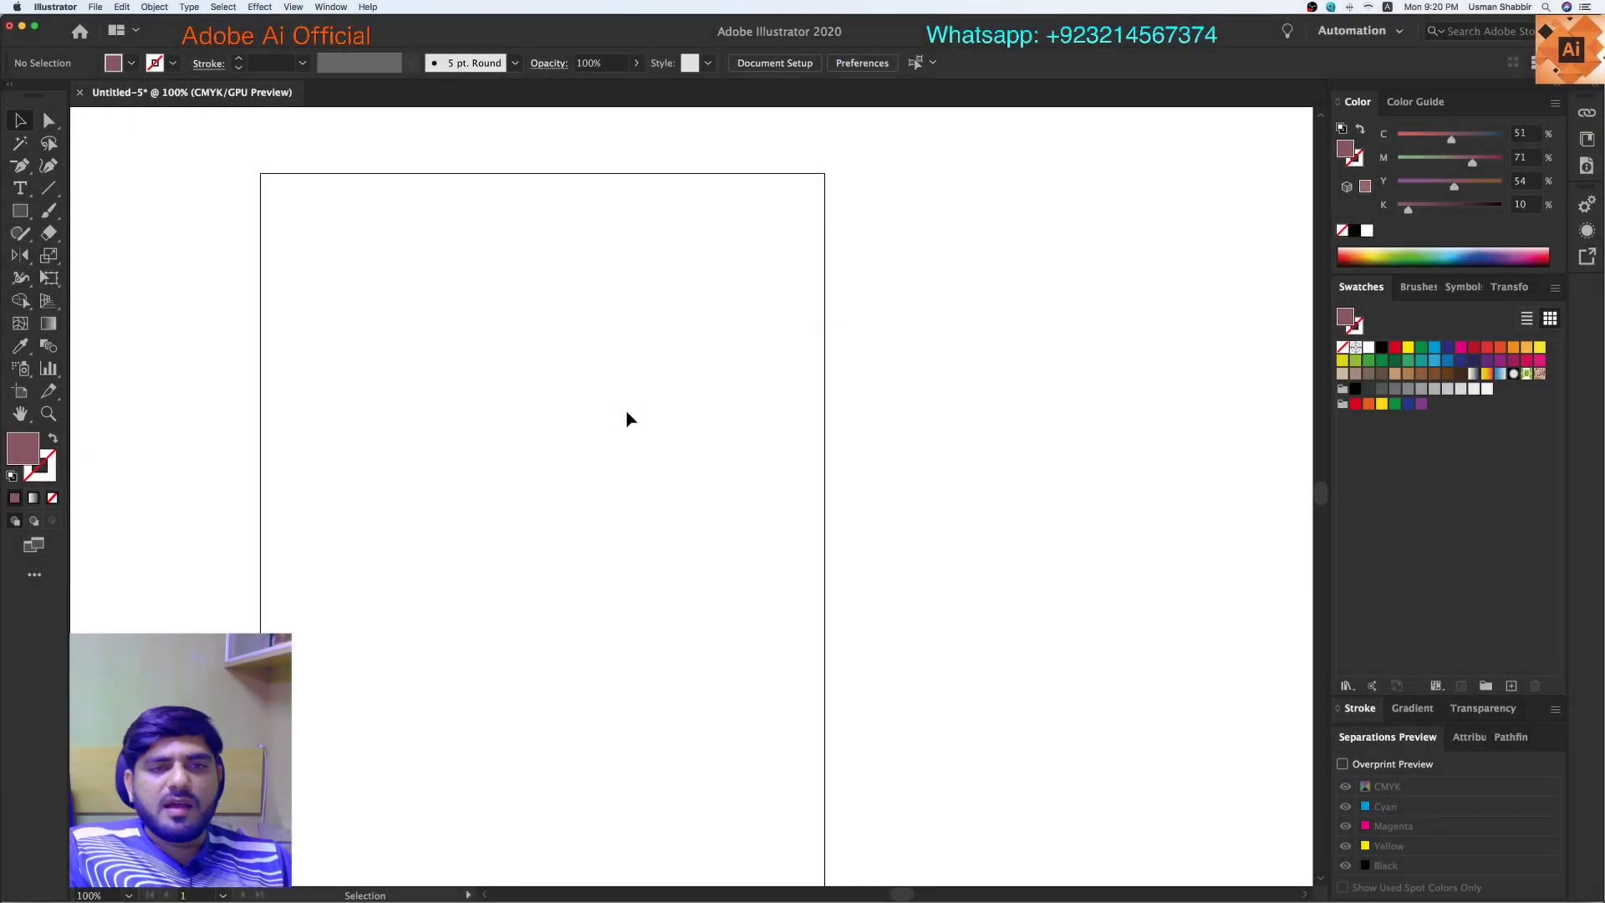
# Step: Pan the canvas and zoom to 127.25% so the empty artboard fills the window
pyautogui.moveTo(477, 412); pyautogui.dragTo(559, 398)
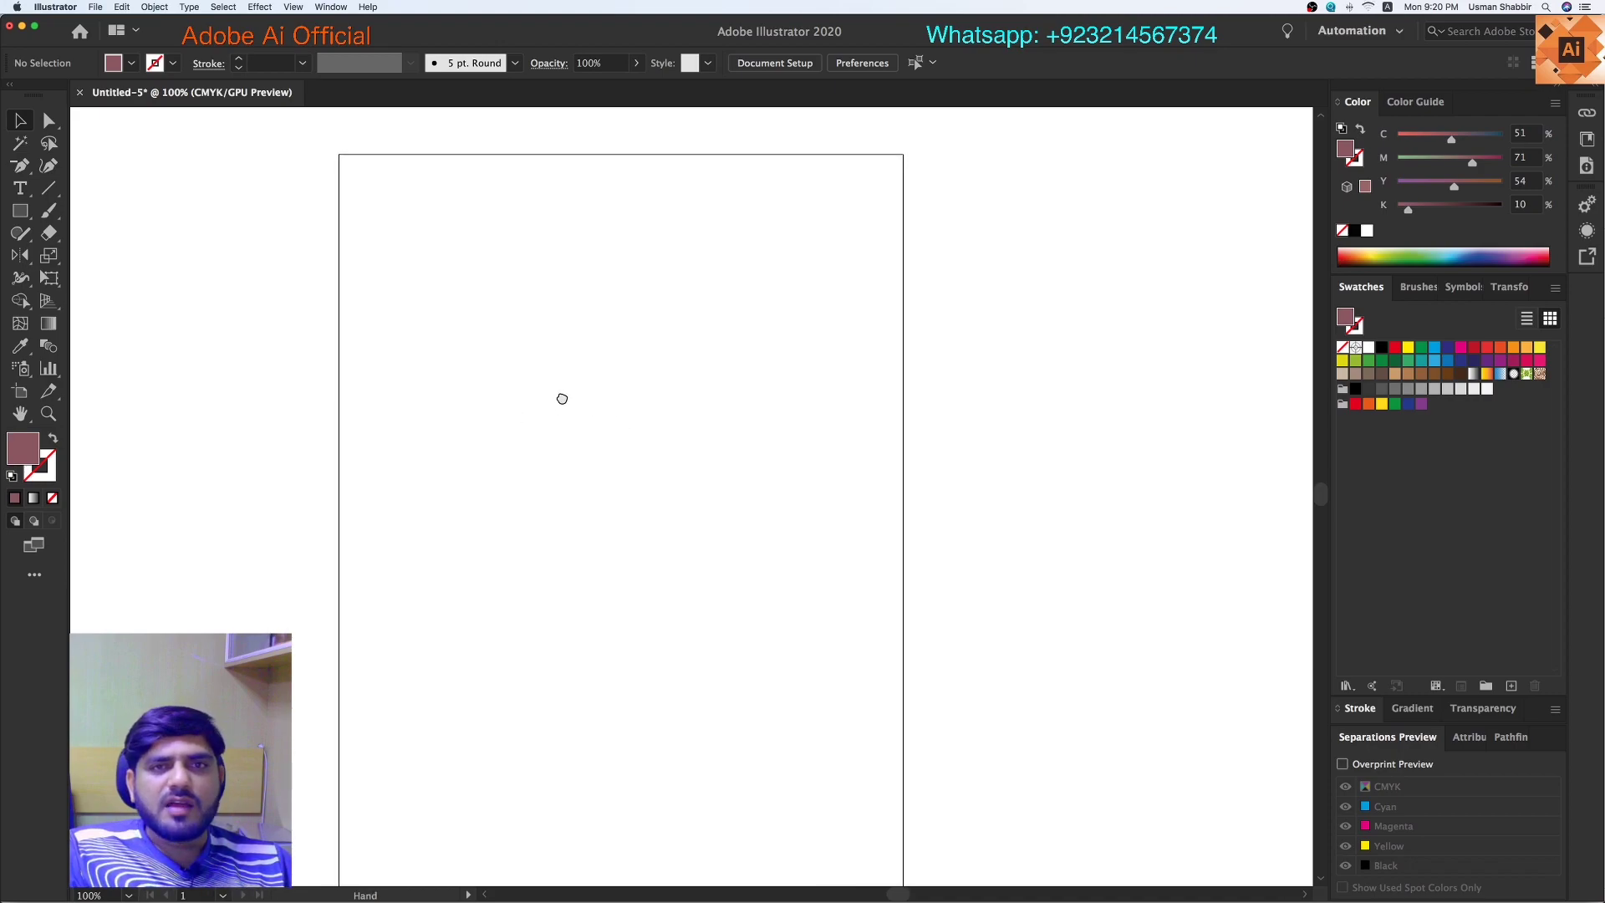
pyautogui.moveTo(435, 322); pyautogui.dragTo(451, 355)
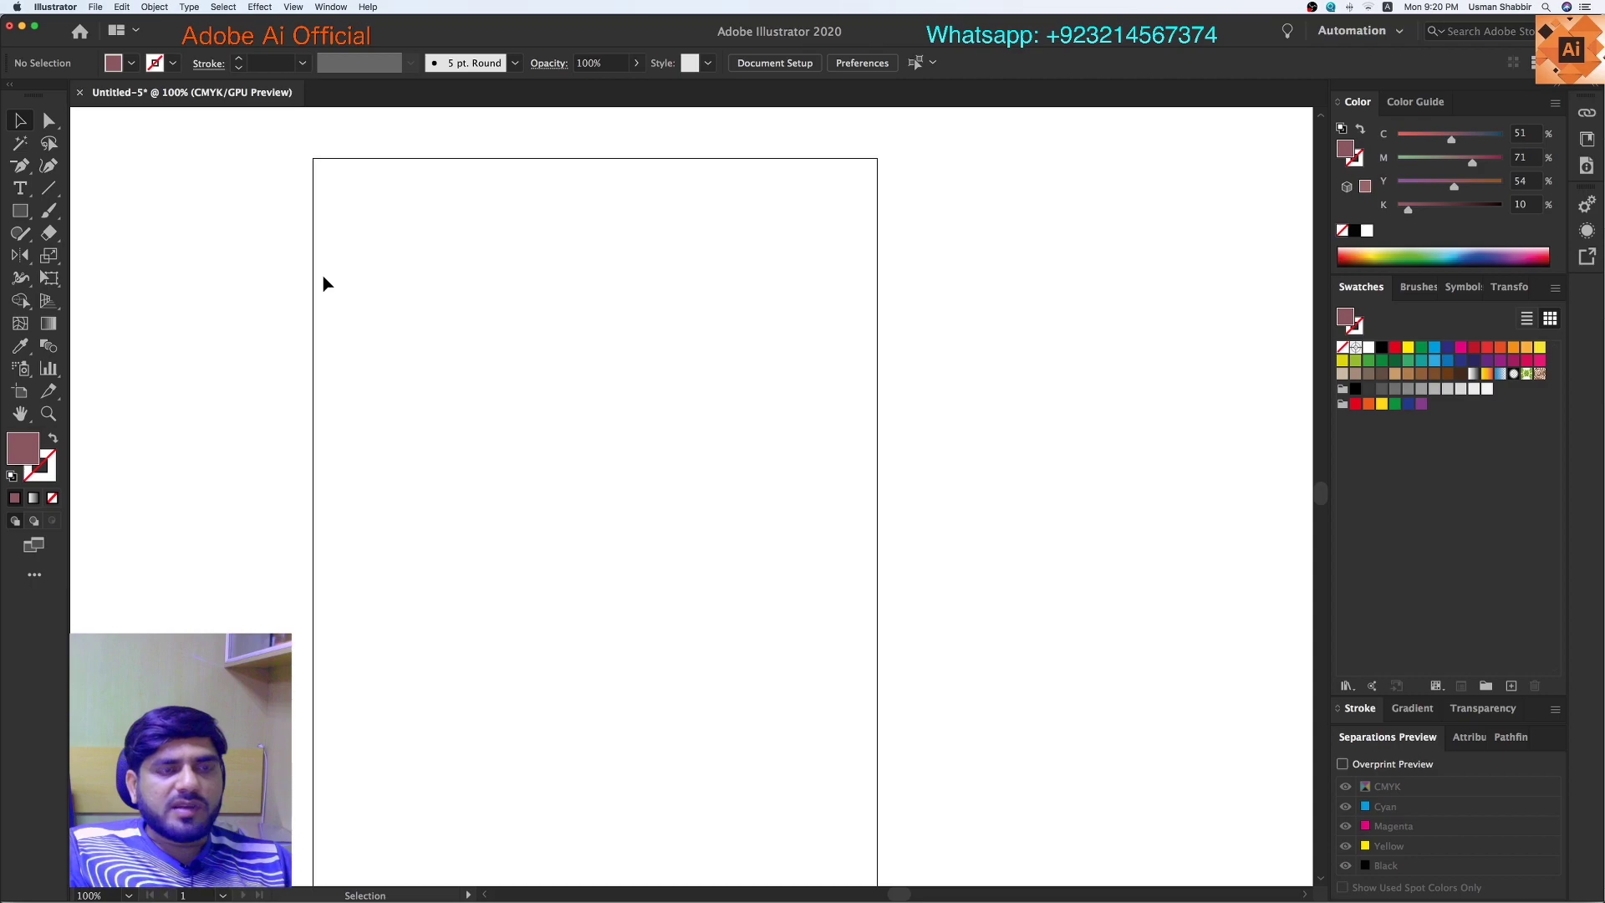
pyautogui.press('z')
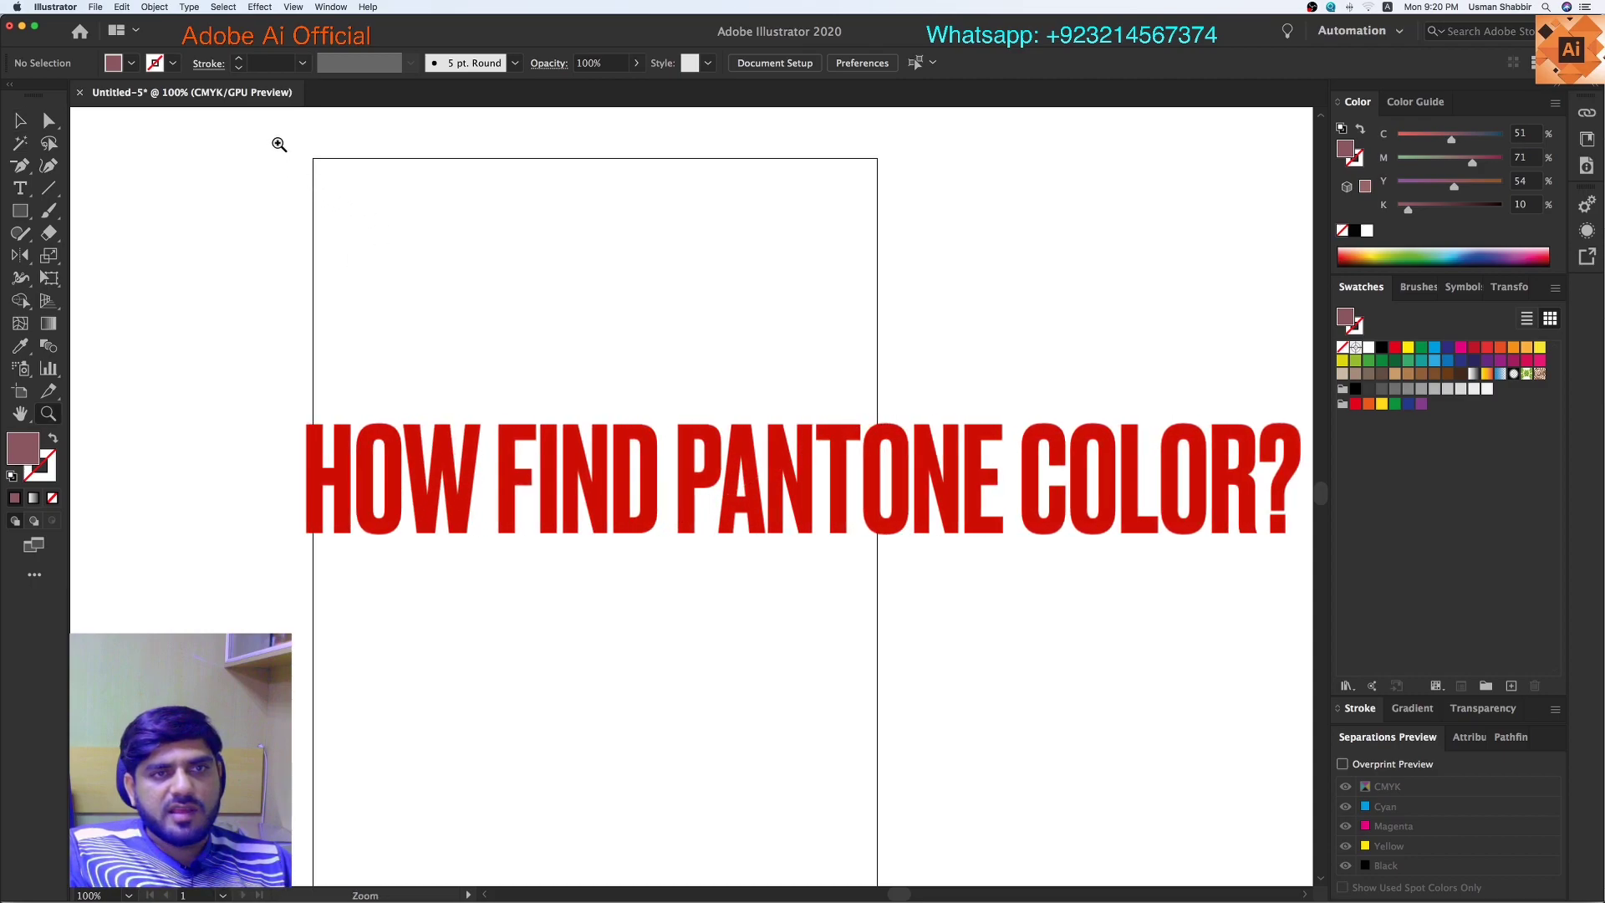
pyautogui.moveTo(279, 145); pyautogui.dragTo(1121, 755)
pyautogui.press('v')
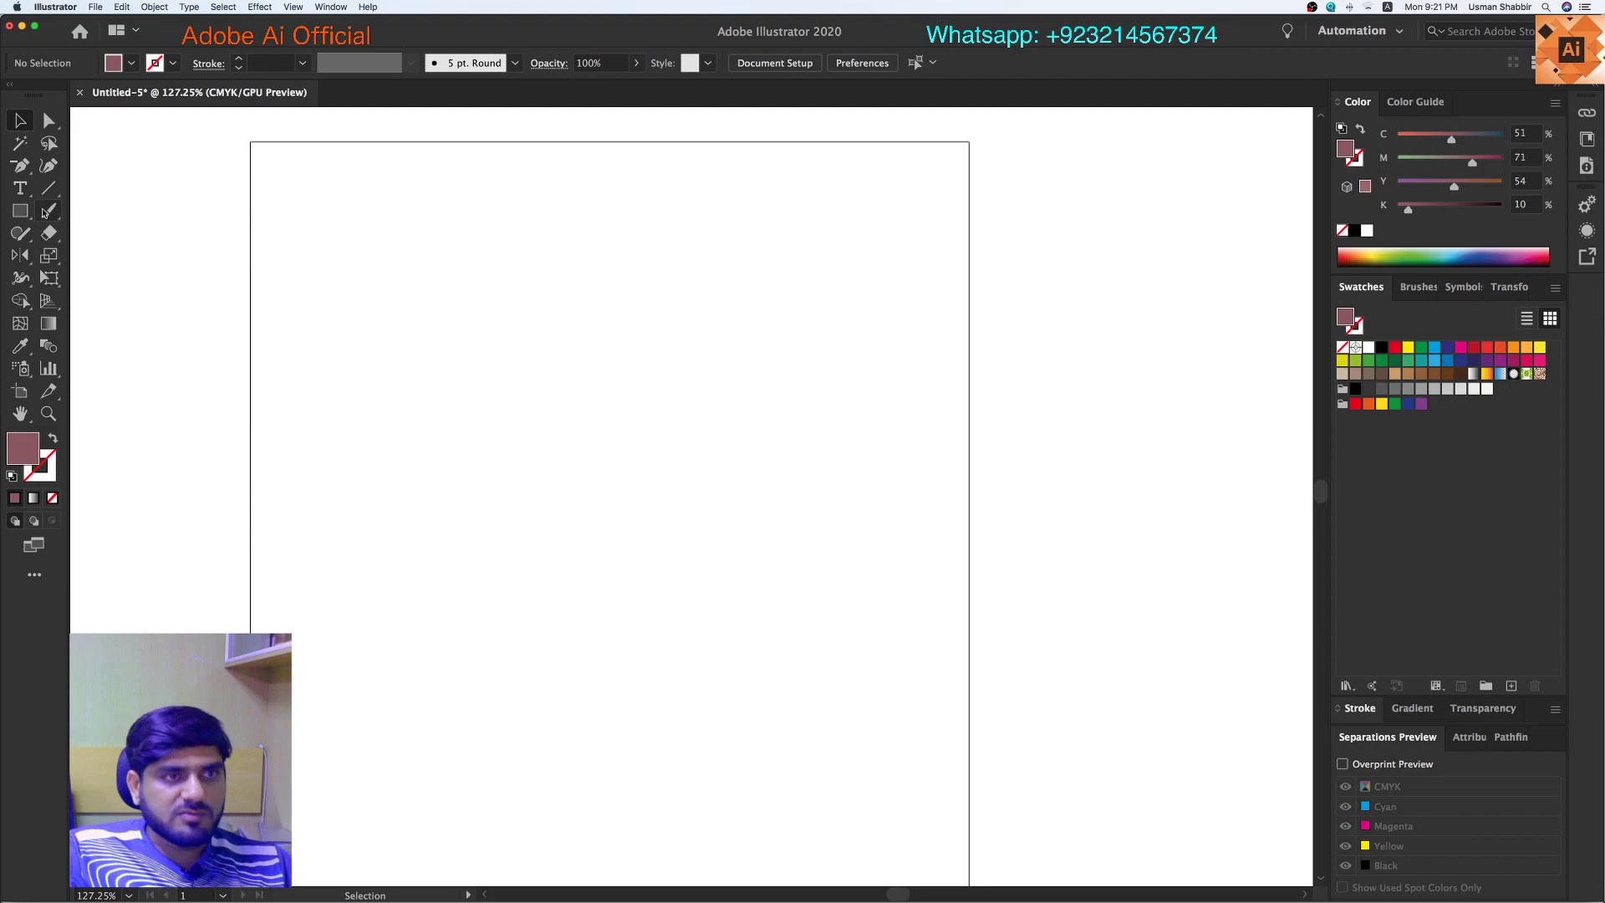
# Step: Draw a rectangle at the artboard's upper left and fill it crimson (CMYK 27/88/61/10)
pyautogui.click(14, 214)
pyautogui.moveTo(344, 276); pyautogui.dragTo(538, 437)
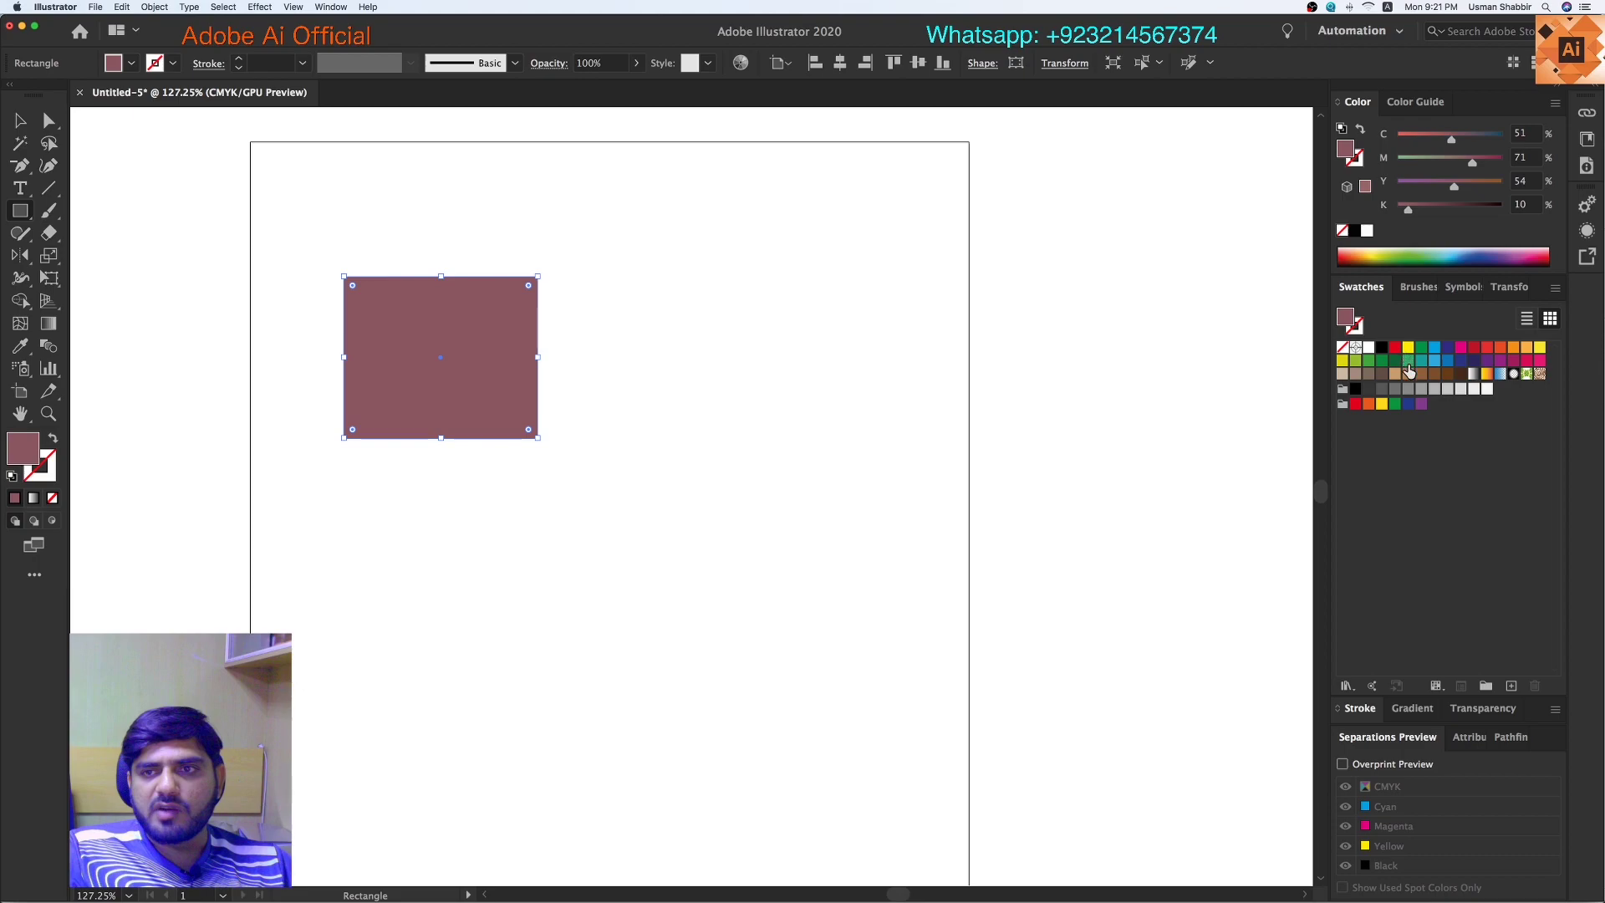
pyautogui.moveTo(1455, 139)
pyautogui.mouseDown()
pyautogui.moveTo(1425, 140)
pyautogui.moveTo(1489, 163)
pyautogui.moveTo(1461, 187)
pyautogui.mouseUp()
pyautogui.press('v')
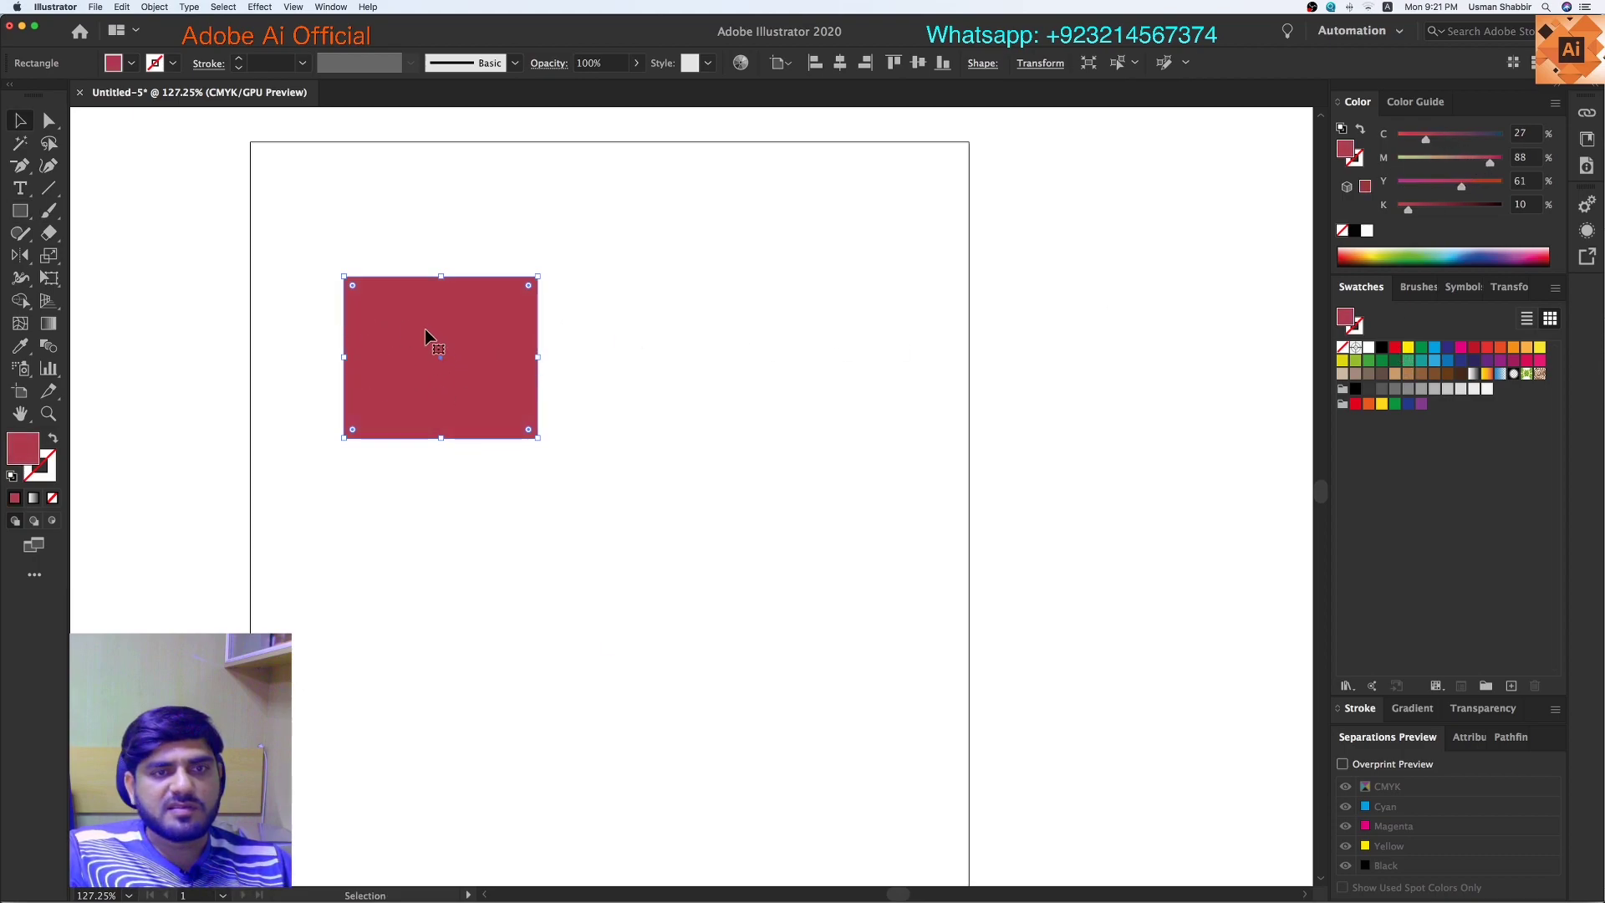
pyautogui.hscroll(2, 543, 368)
pyautogui.hotkey('shift', 'Left')
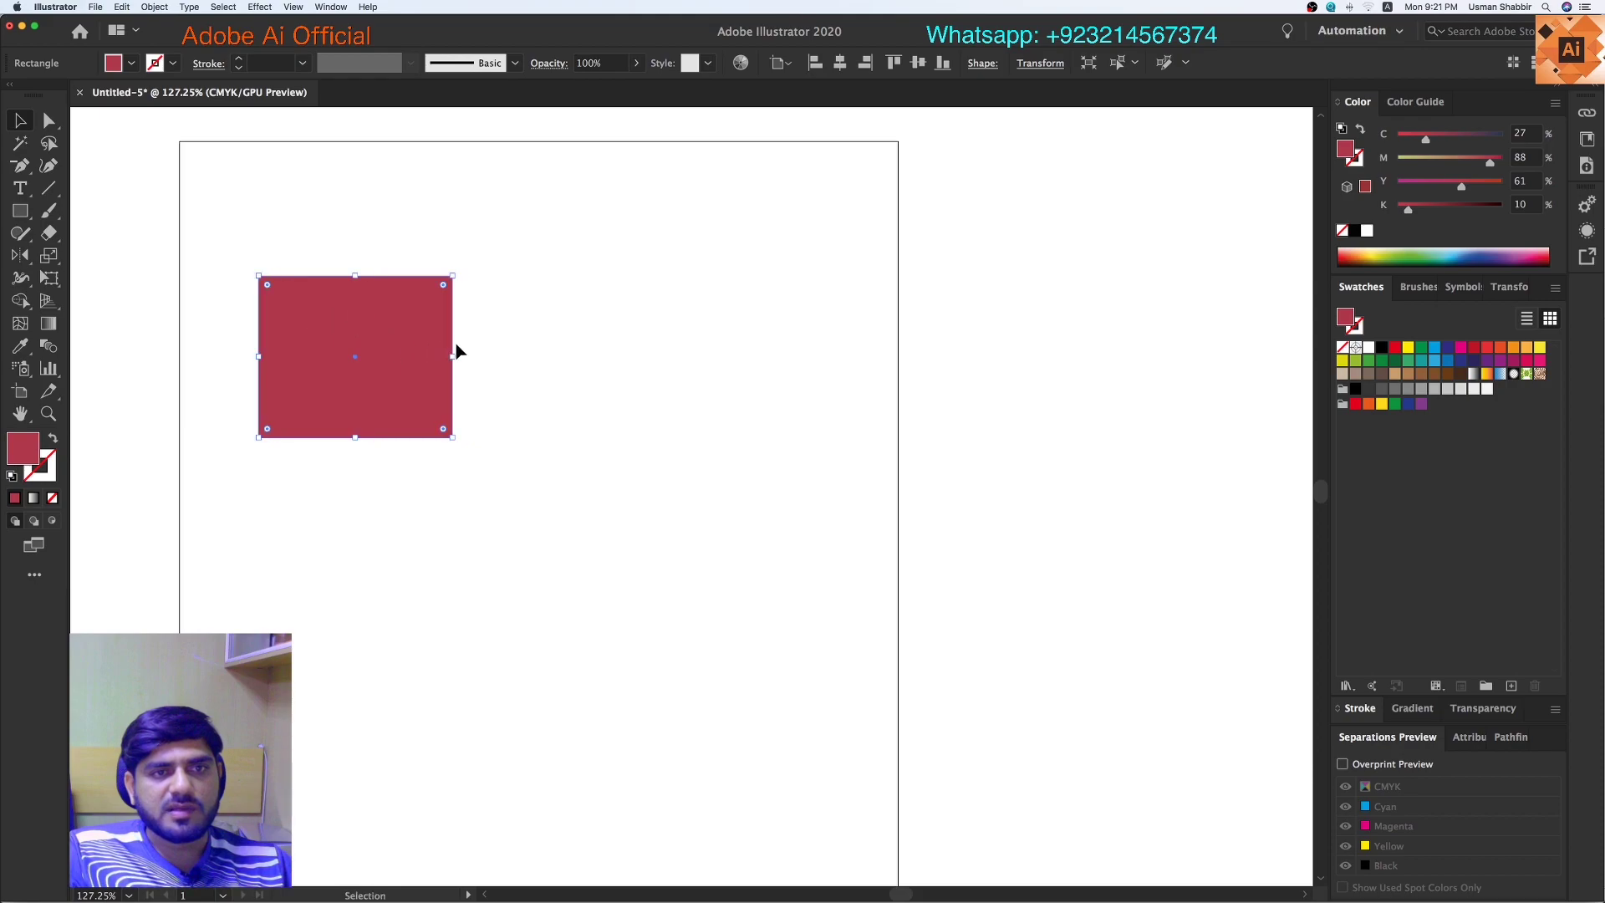
# Step: Alt-drag a copy to the right and recolor it brown (CMYK 17/62/54/49)
pyautogui.keyDown('shift'); pyautogui.click(318, 322); pyautogui.keyUp('shift')
pyautogui.moveTo(354, 319); pyautogui.dragTo(680, 319)
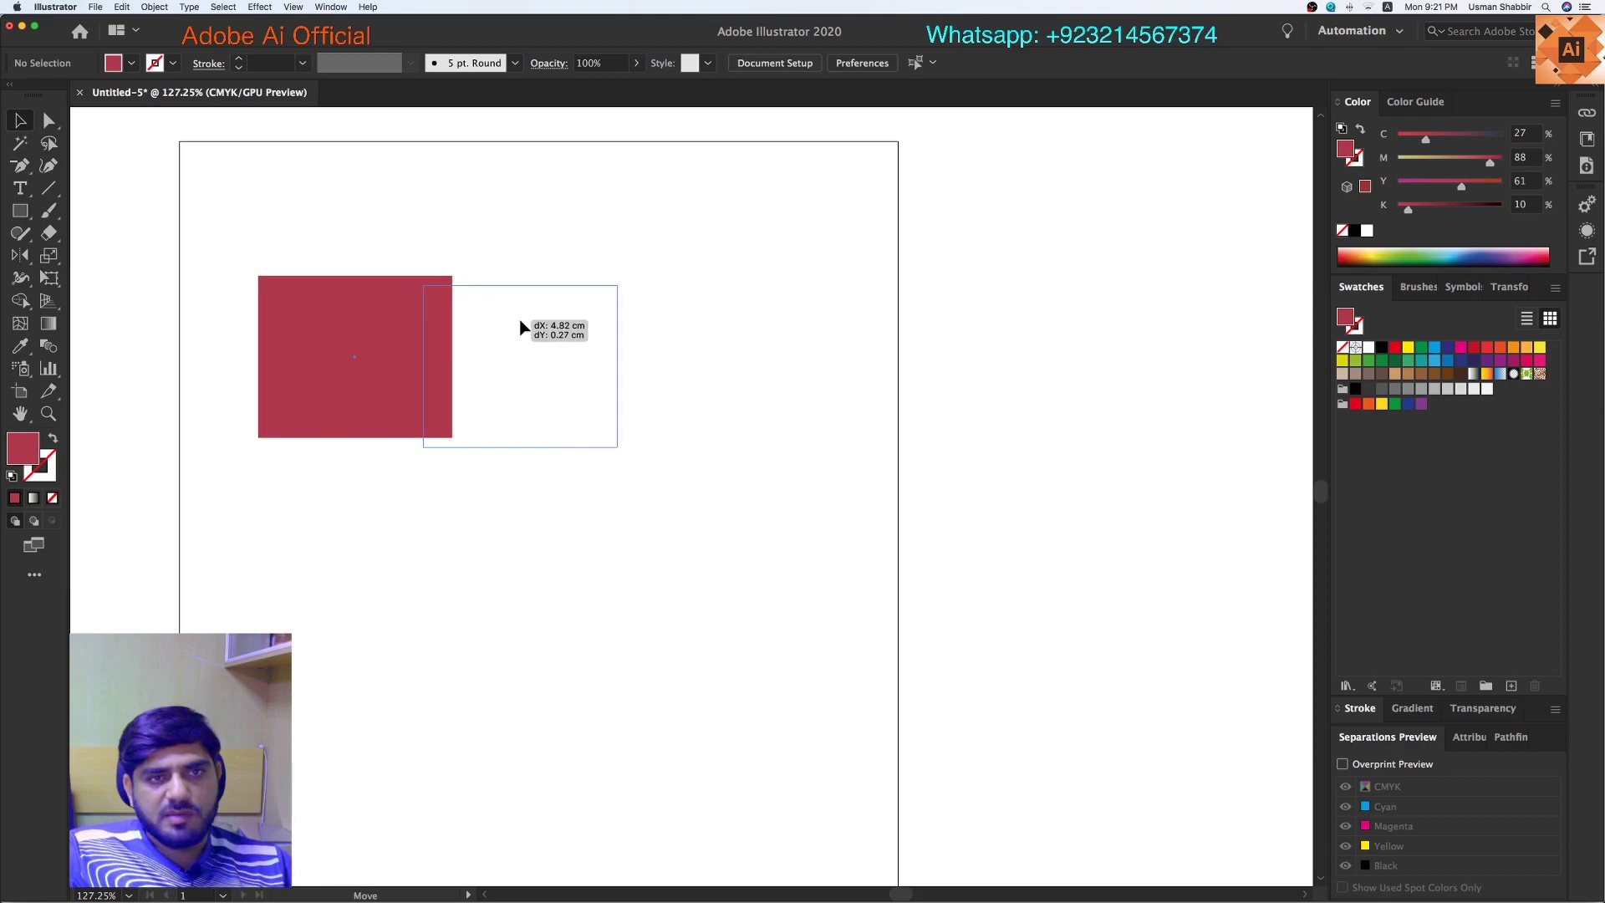
pyautogui.click(1429, 208)
pyautogui.click(1446, 158)
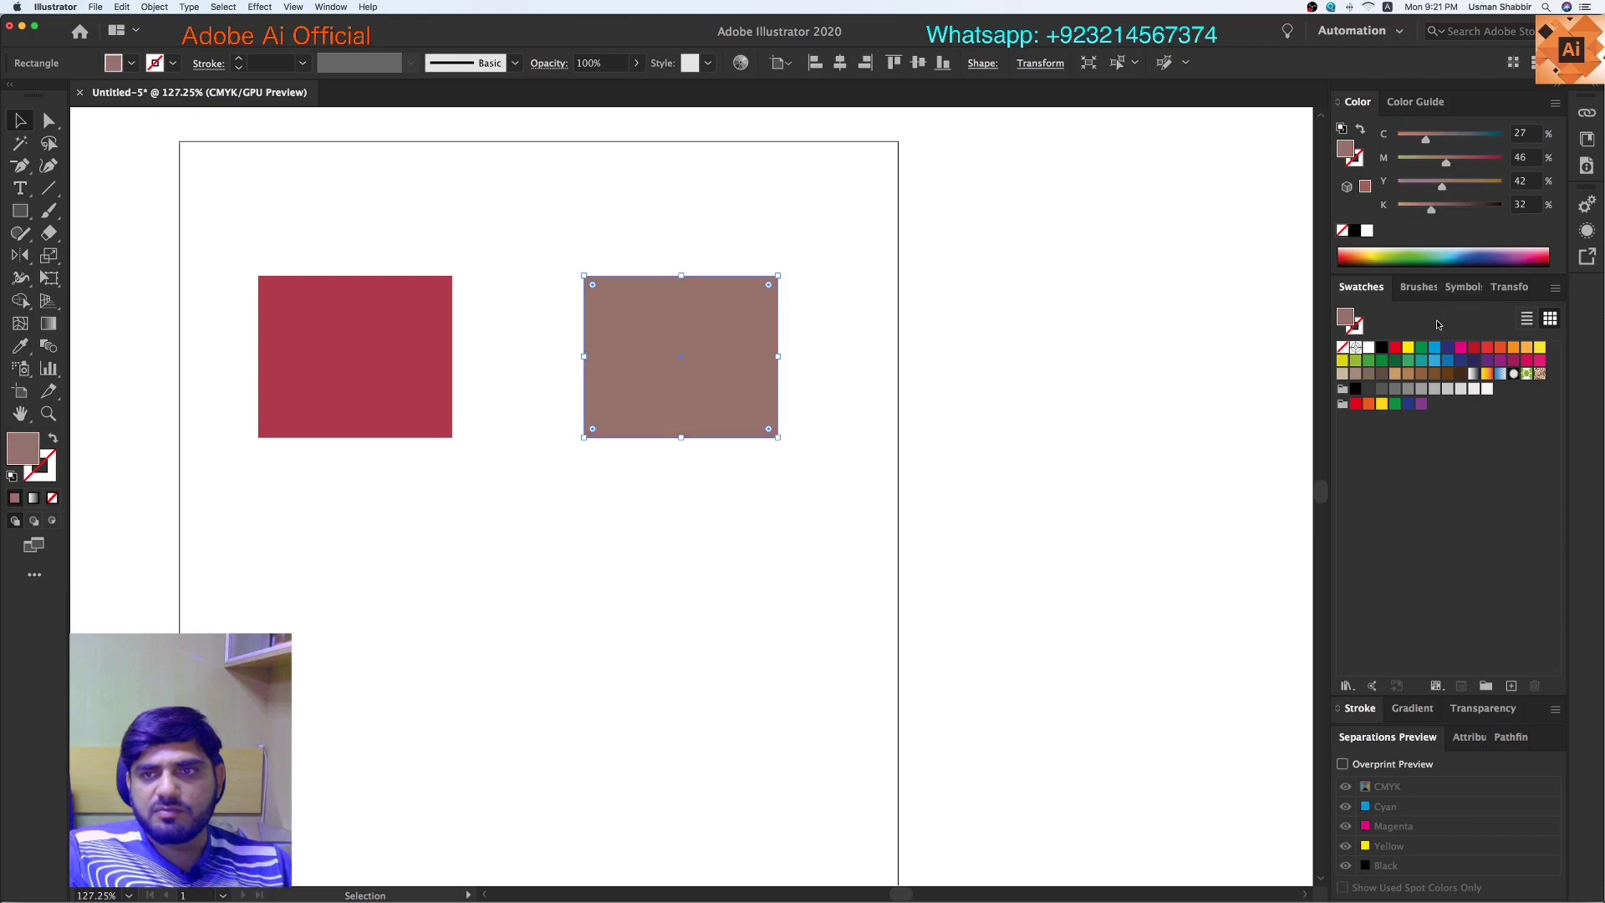
pyautogui.click(1449, 207)
pyautogui.click(1415, 138)
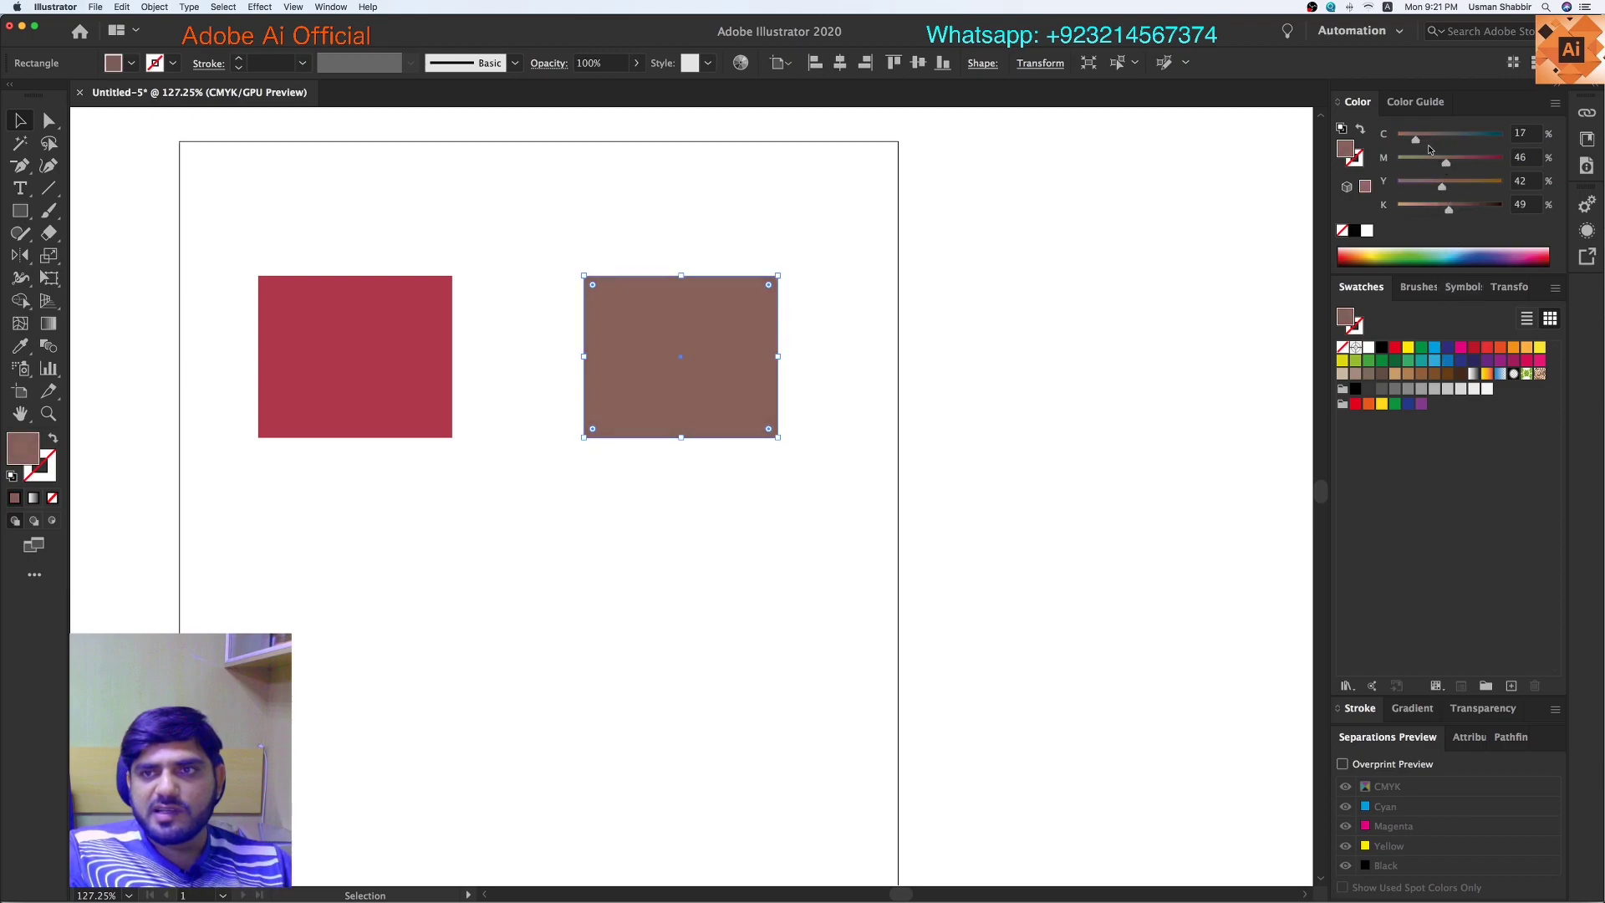
pyautogui.click(1458, 158)
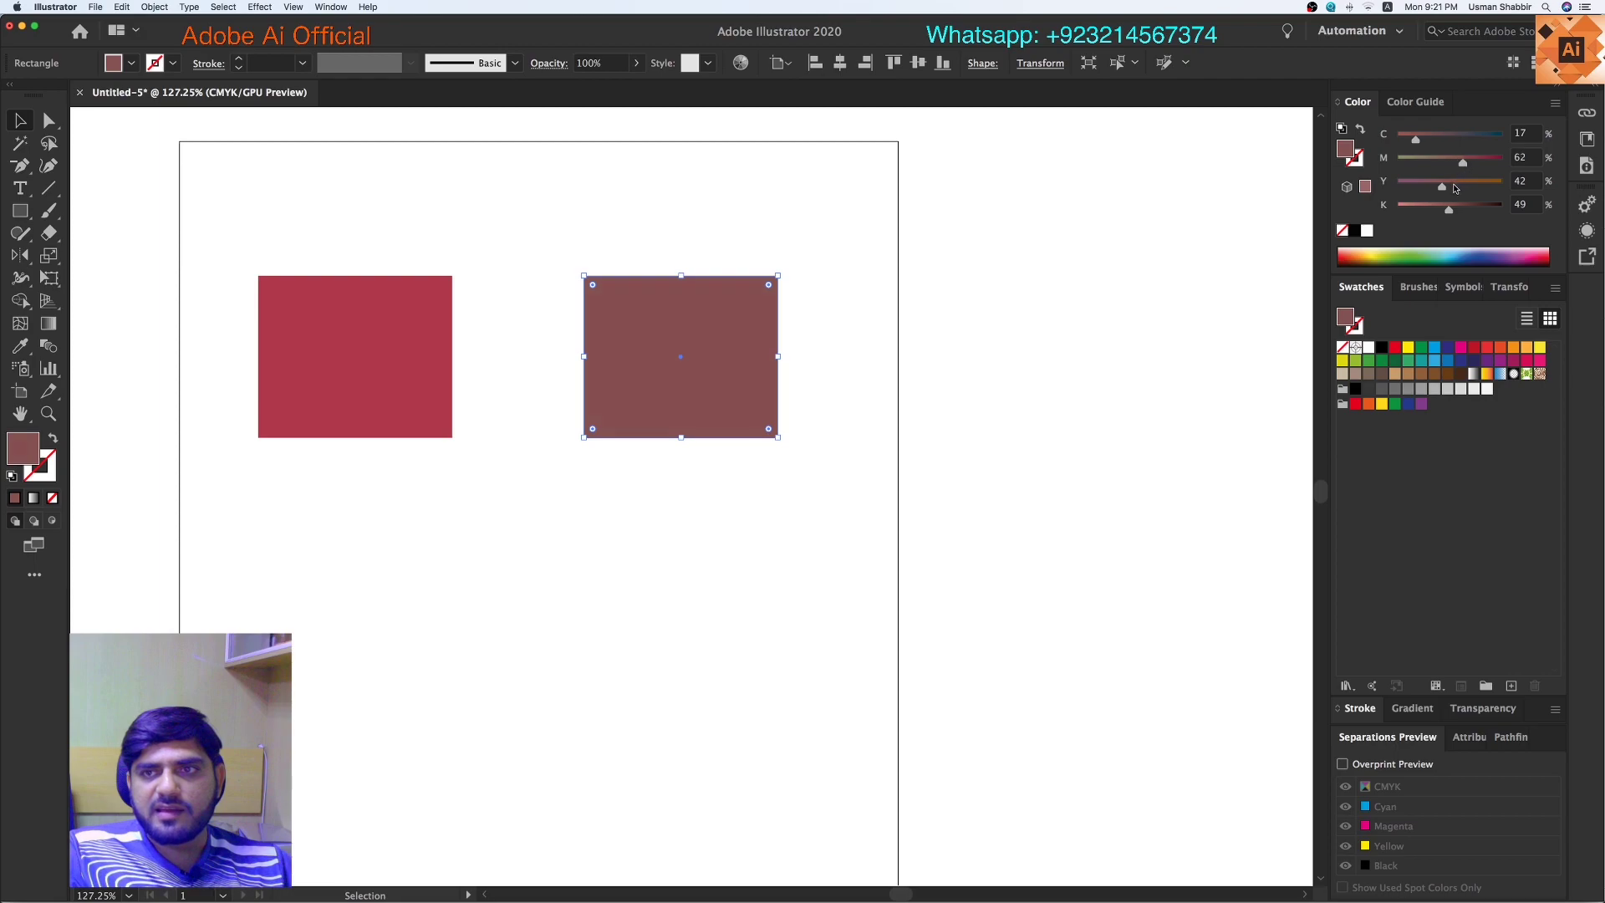
pyautogui.click(1454, 185)
pyautogui.click(899, 419)
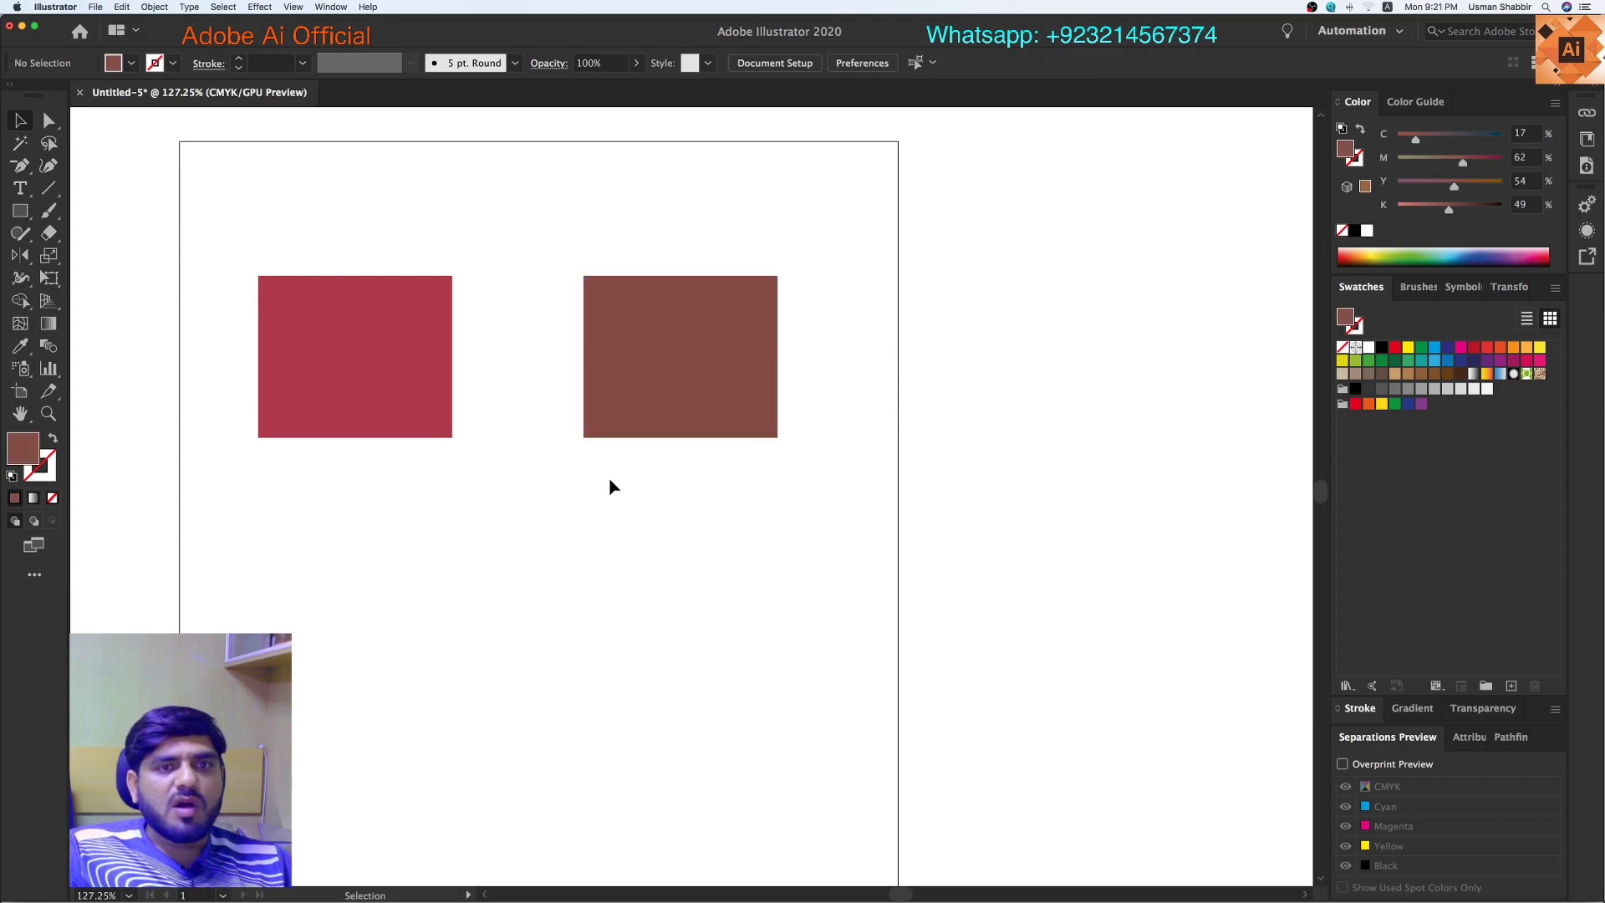
pyautogui.hscroll(-3, 534, 502)
pyautogui.moveTo(440, 518); pyautogui.dragTo(734, 445)
# Step: Check the crimson rectangle's CMYK values, then marquee-select the left rectangle
pyautogui.click(505, 505)
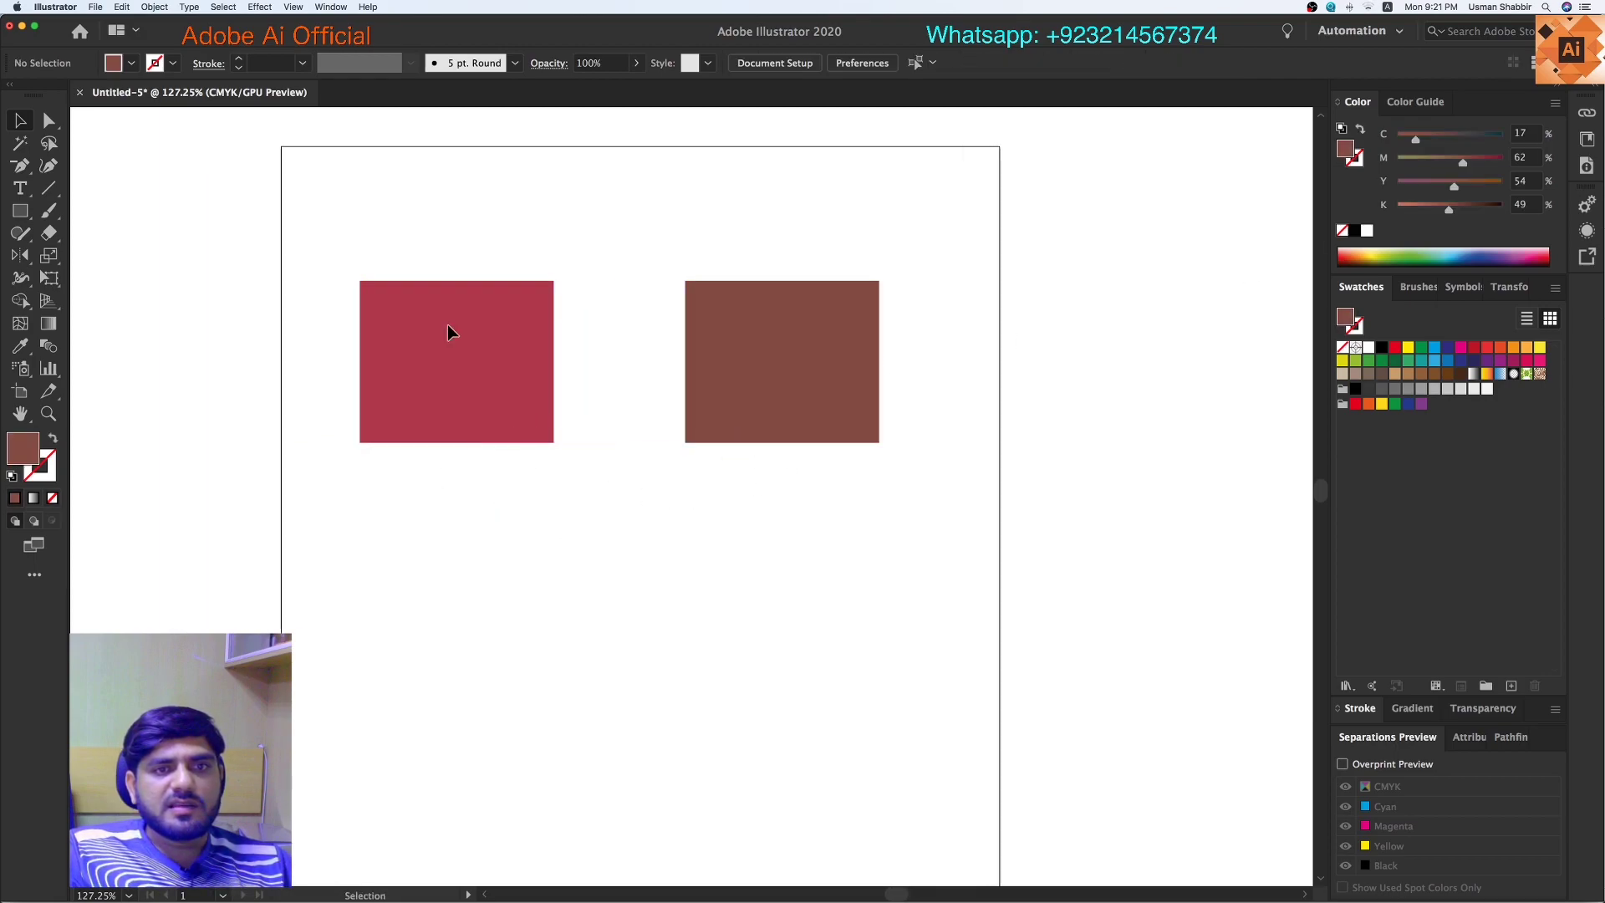
pyautogui.click(448, 332)
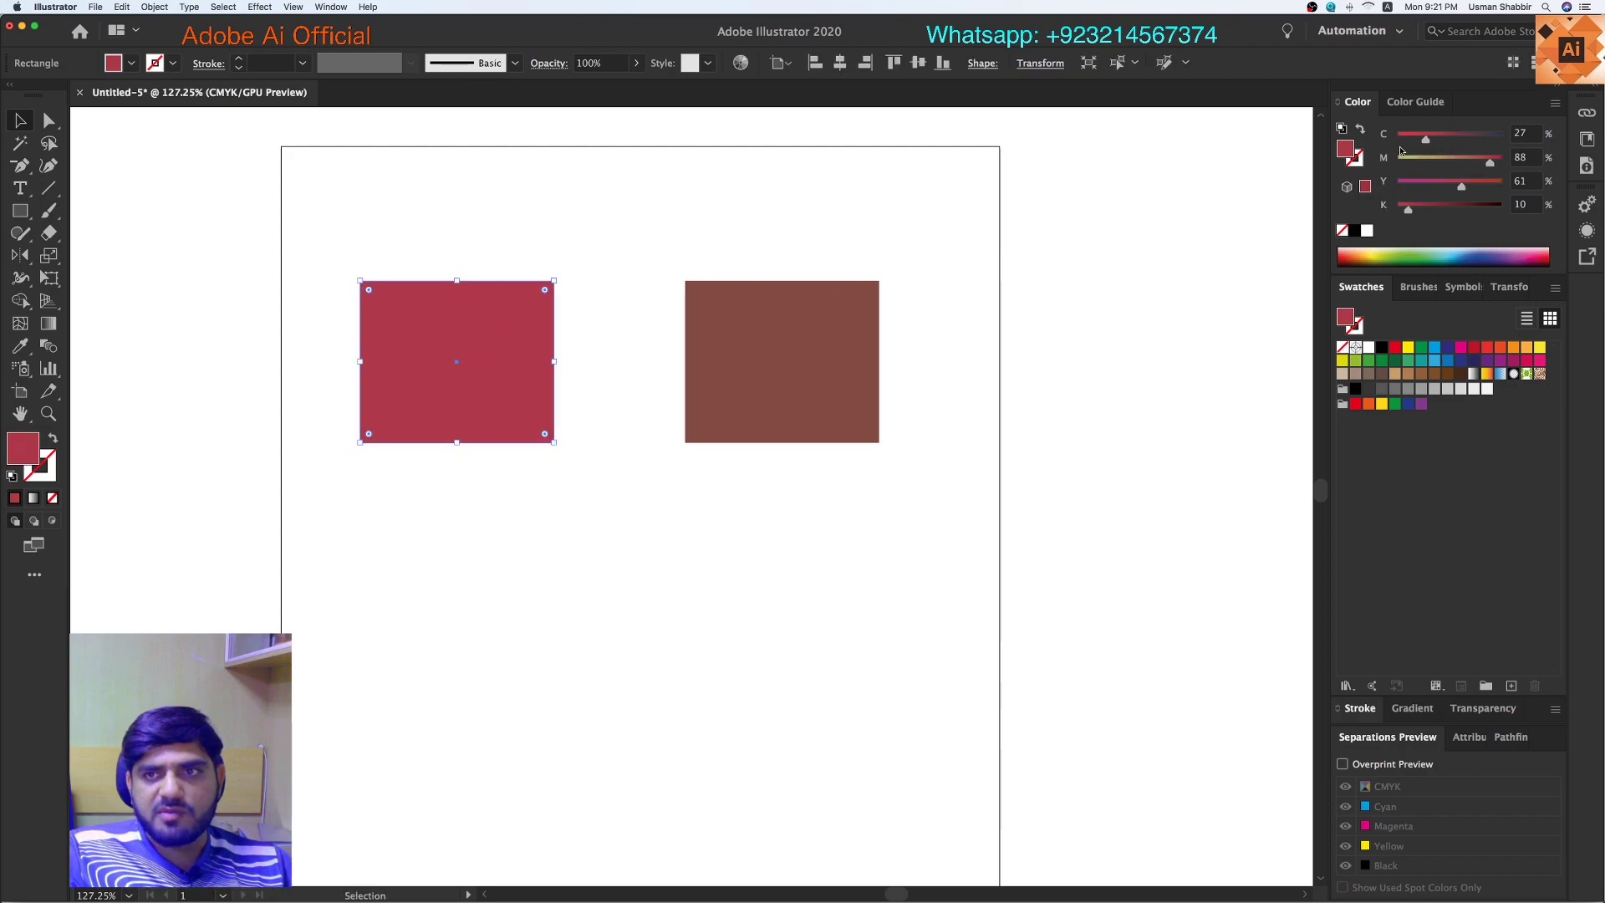
pyautogui.click(1514, 135)
pyautogui.press('Tab')
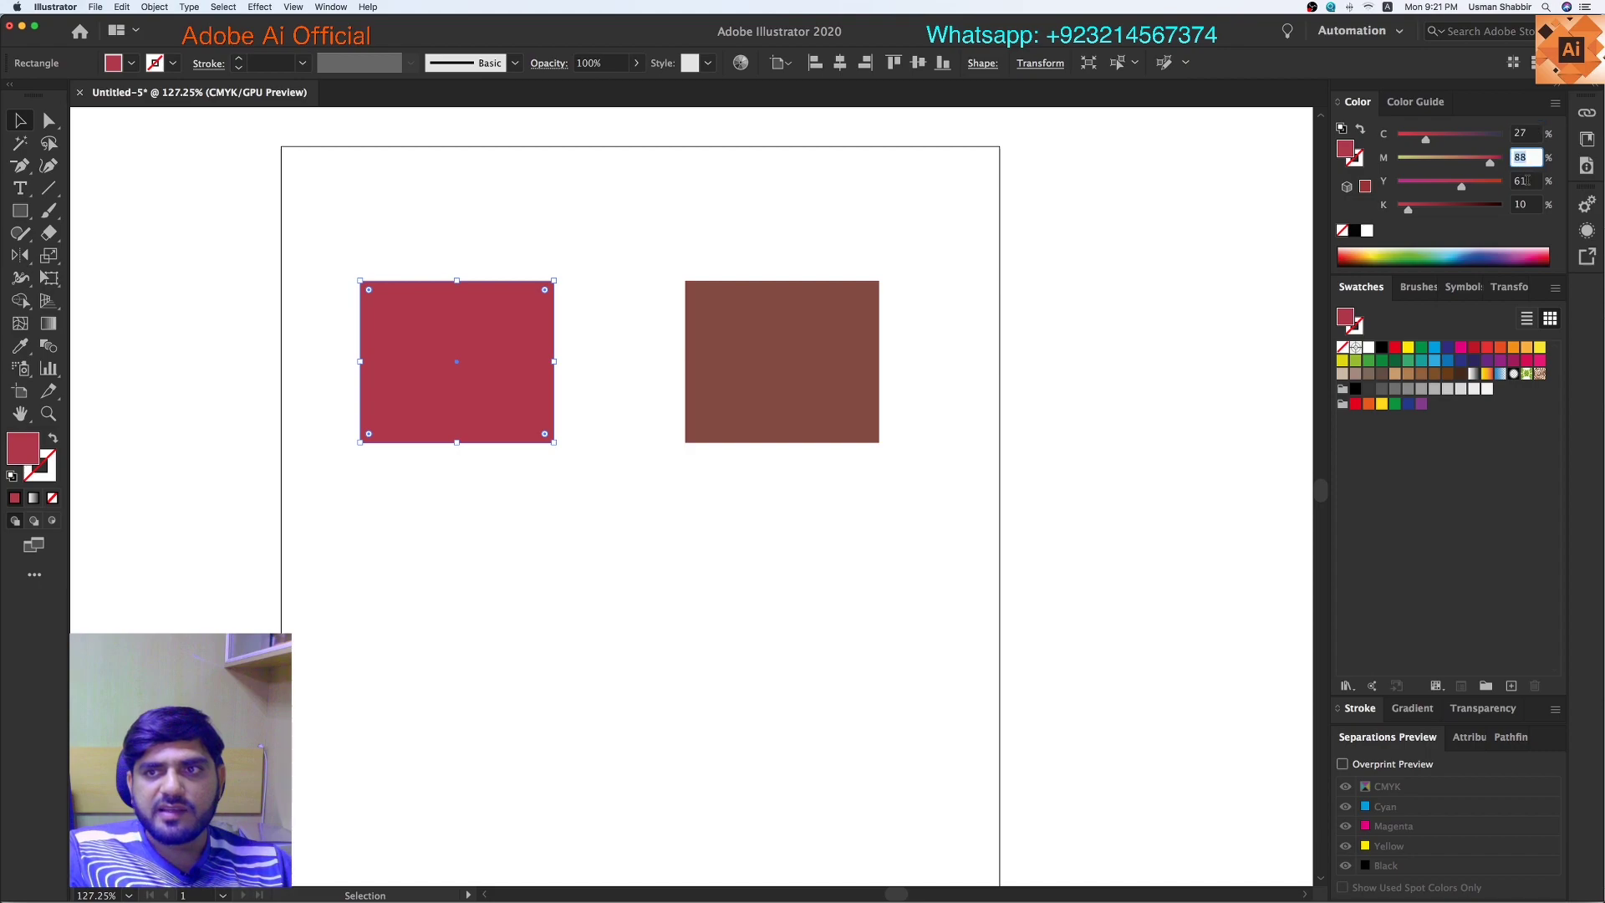
pyautogui.press('Tab')
pyautogui.press('Tab')
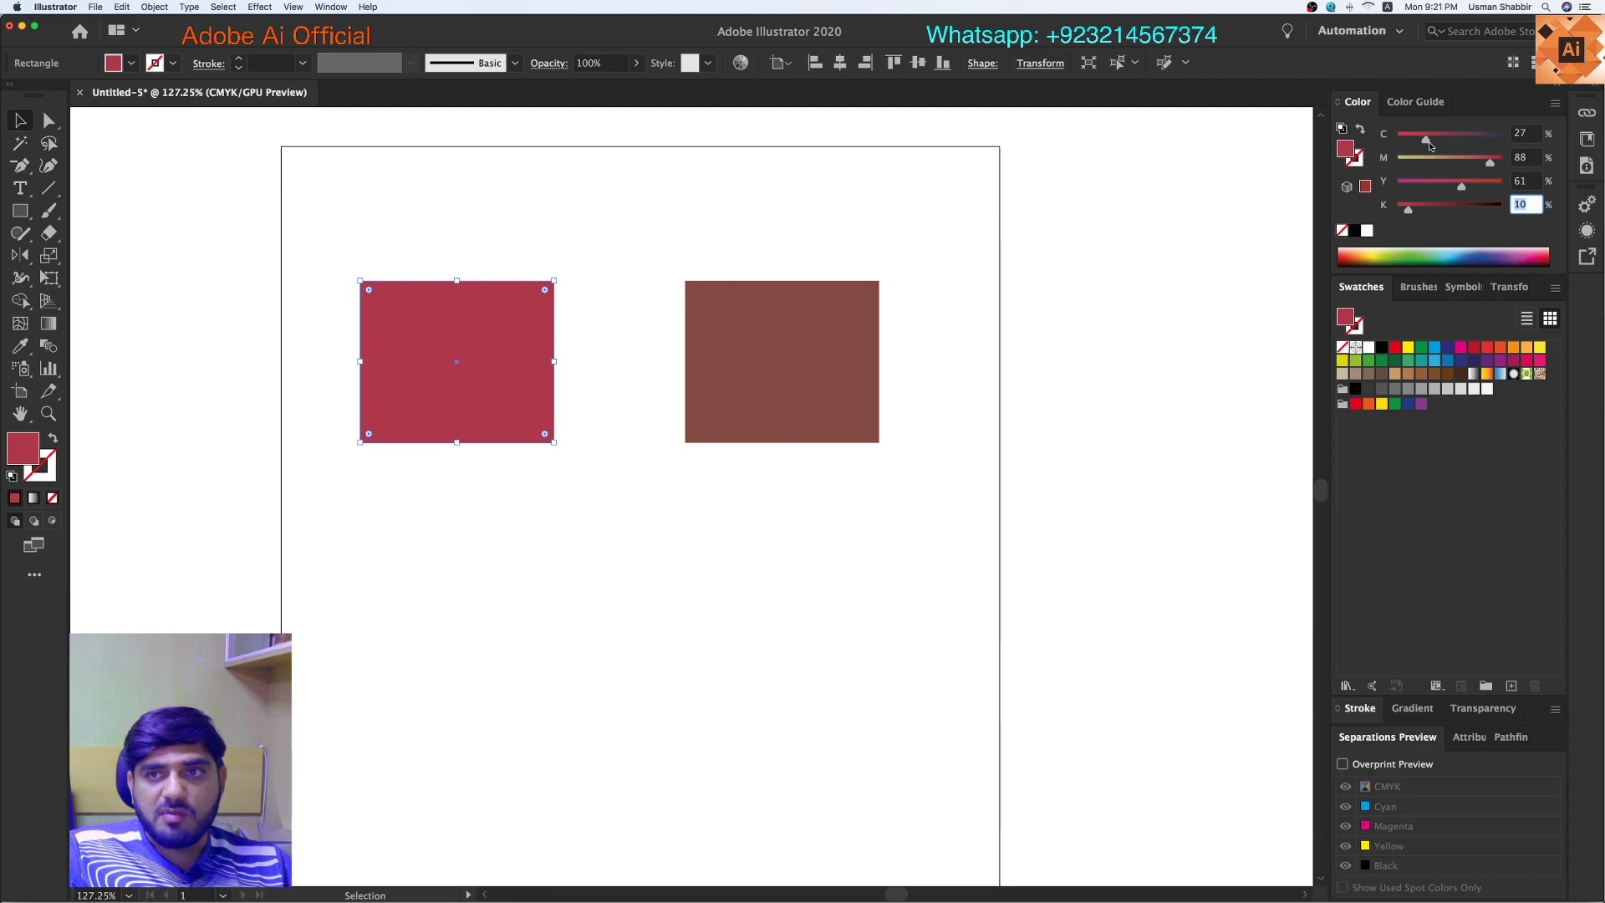
pyautogui.press('Tab')
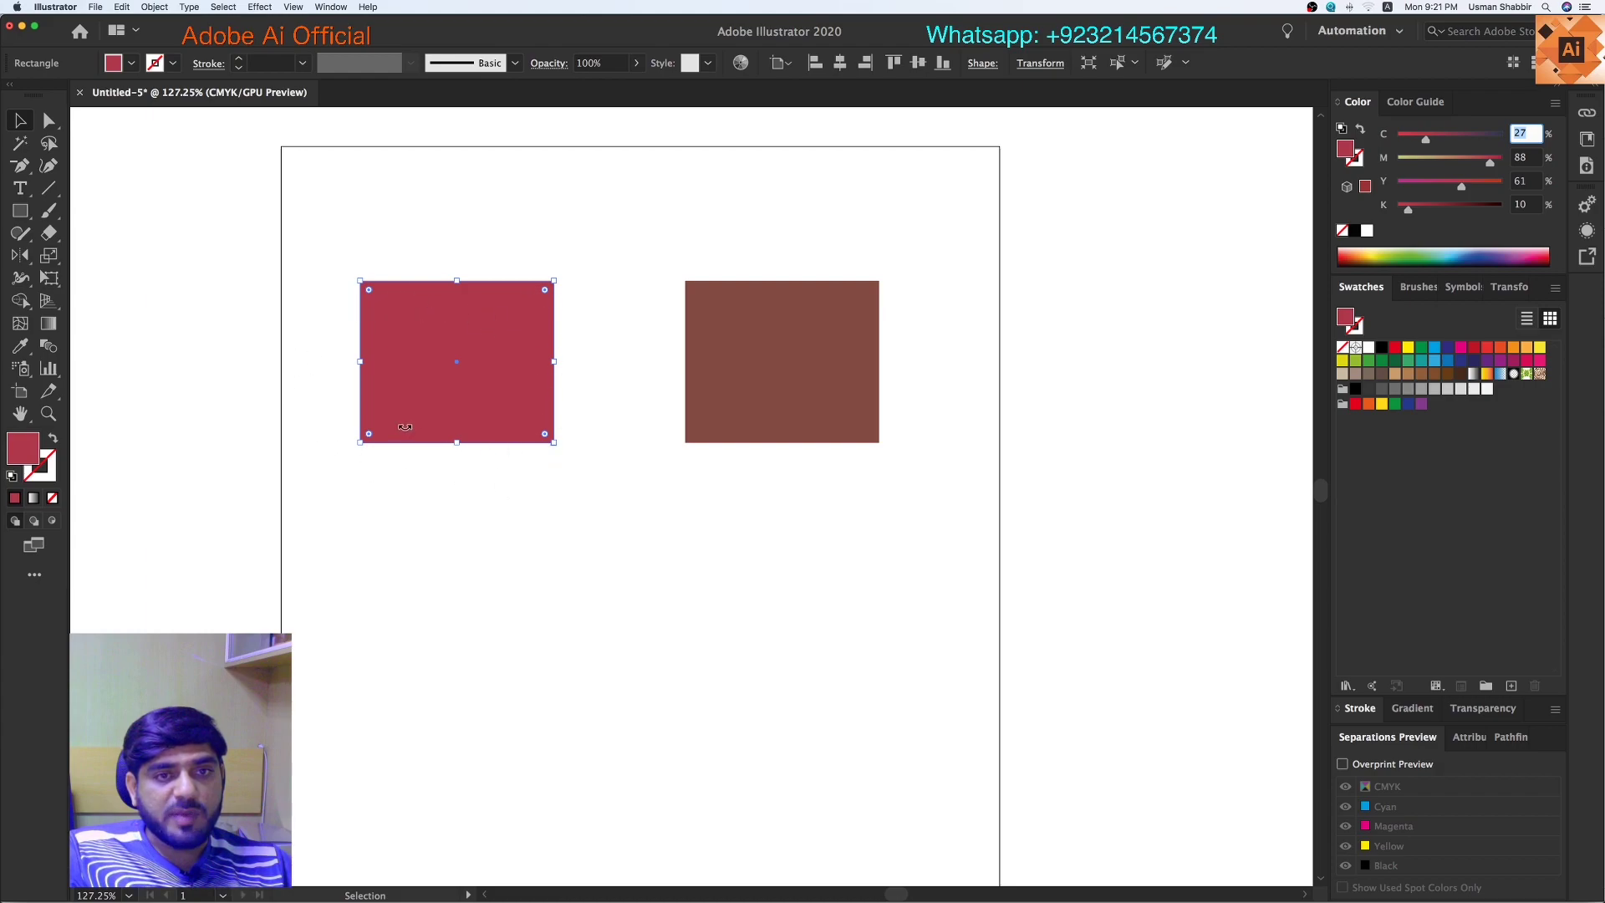
pyautogui.click(535, 481)
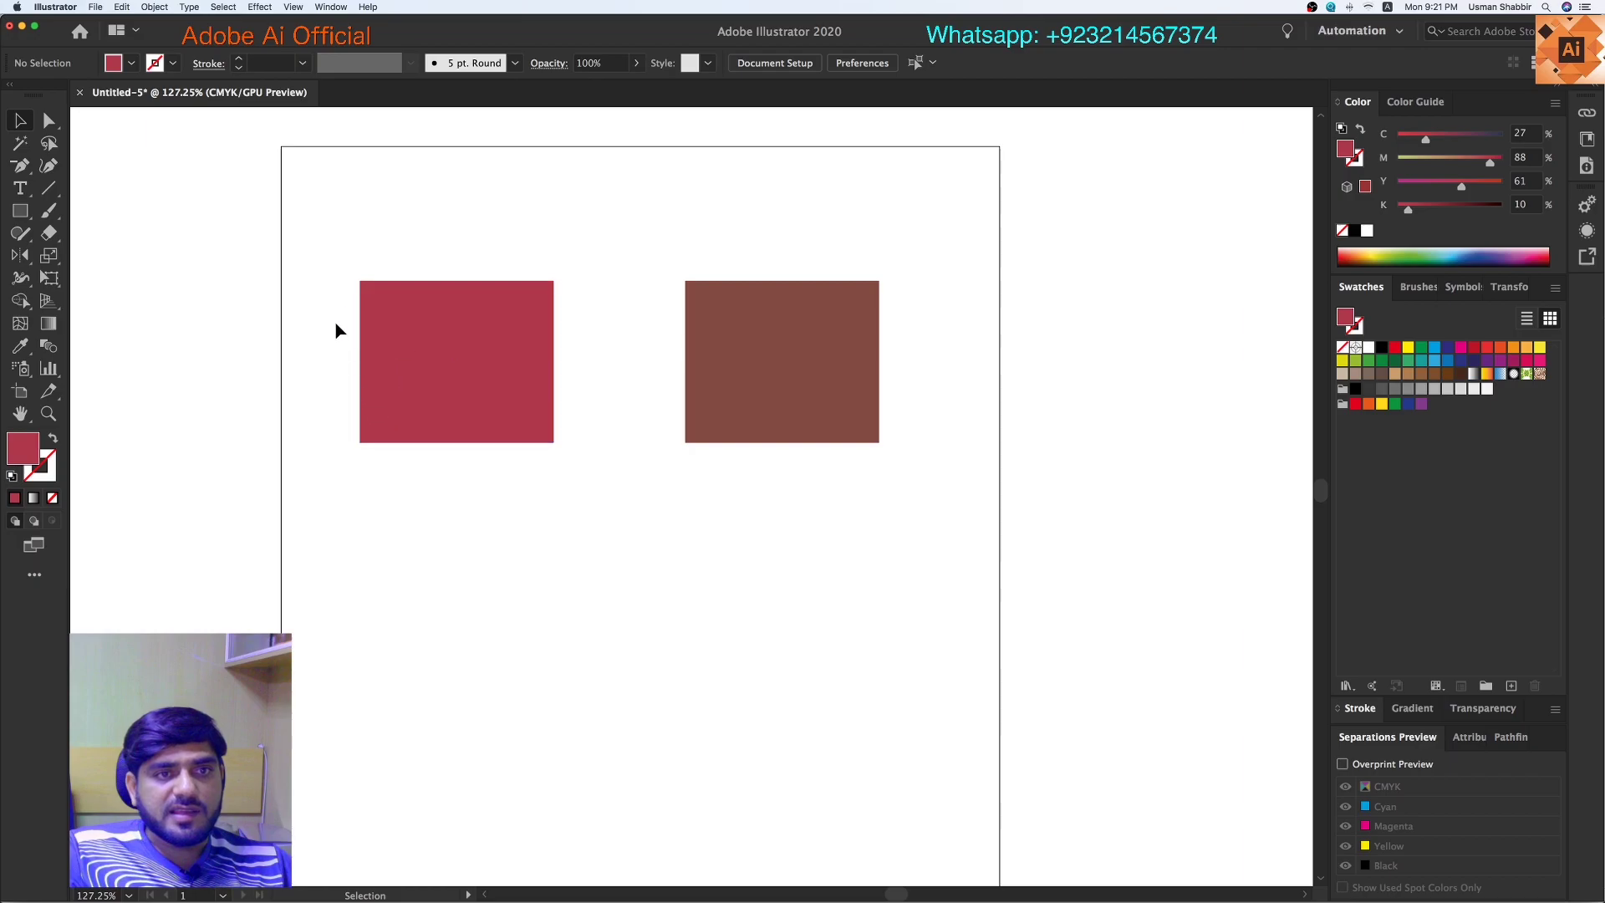
pyautogui.moveTo(338, 259); pyautogui.dragTo(549, 457)
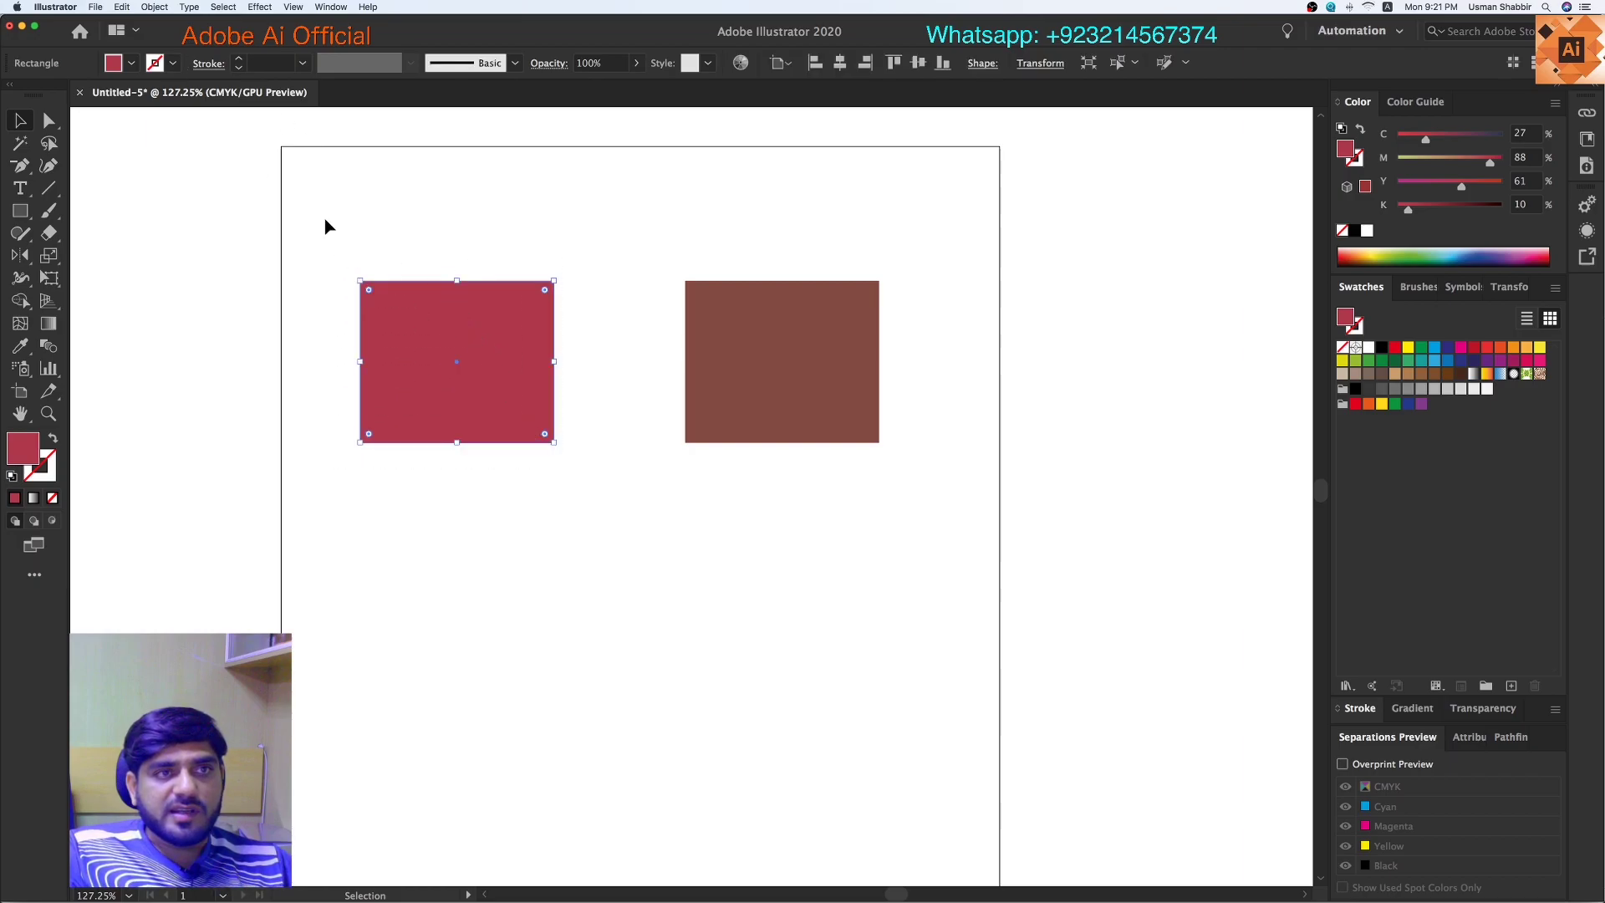
# Step: Open Edit > Edit Colors > Recolor Artwork for the crimson rectangle and list the Color Books
pyautogui.click(122, 8)
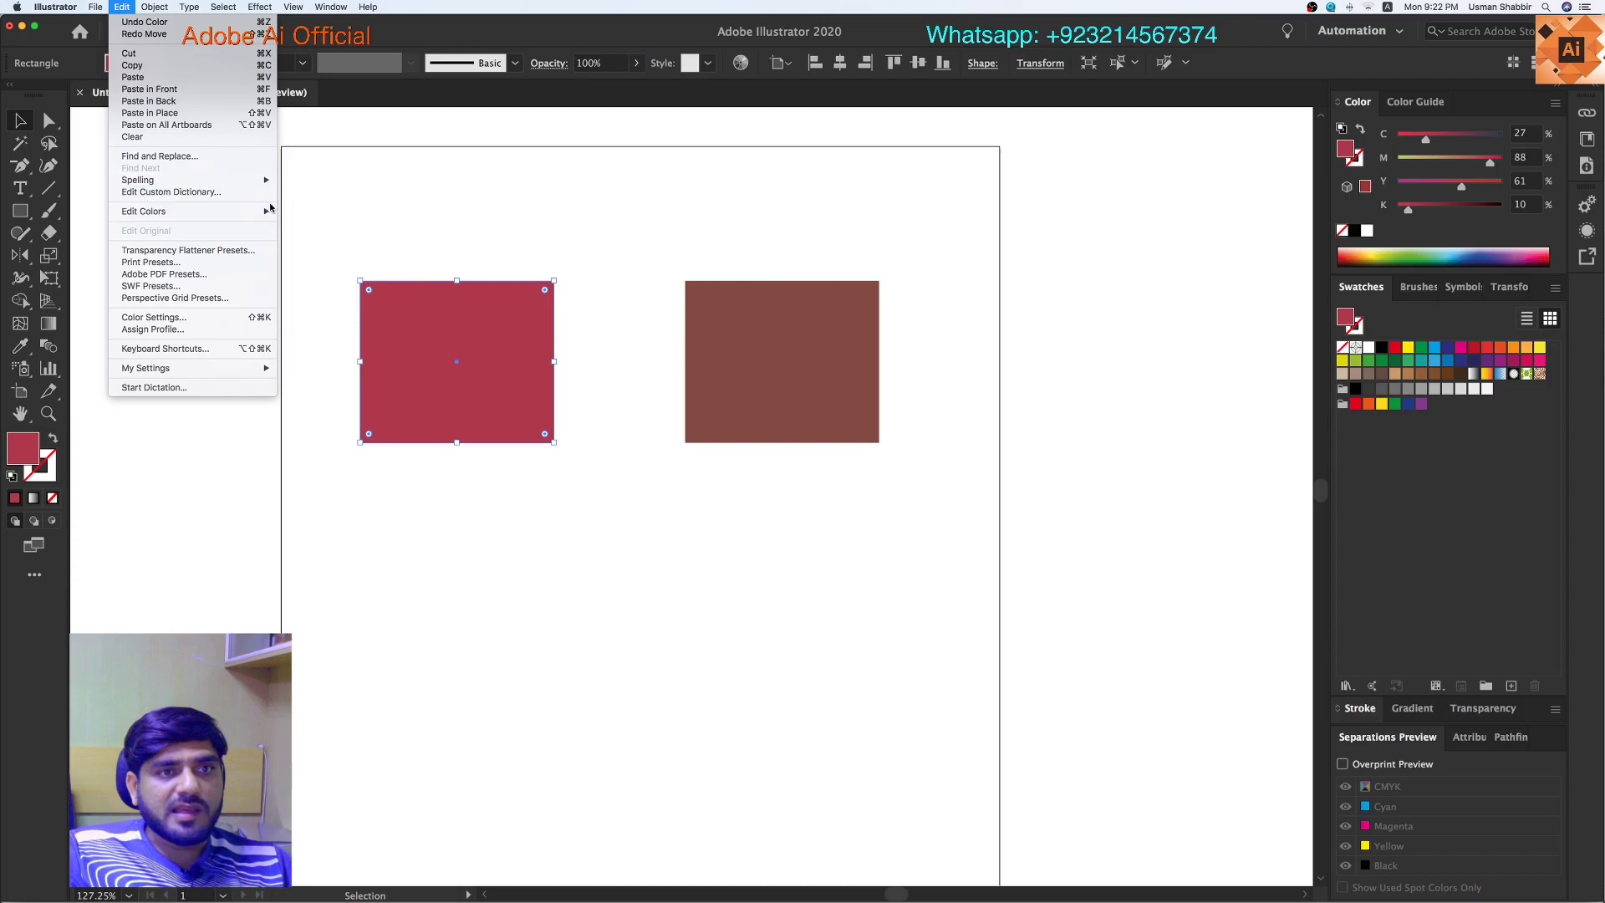
pyautogui.moveTo(143, 210)
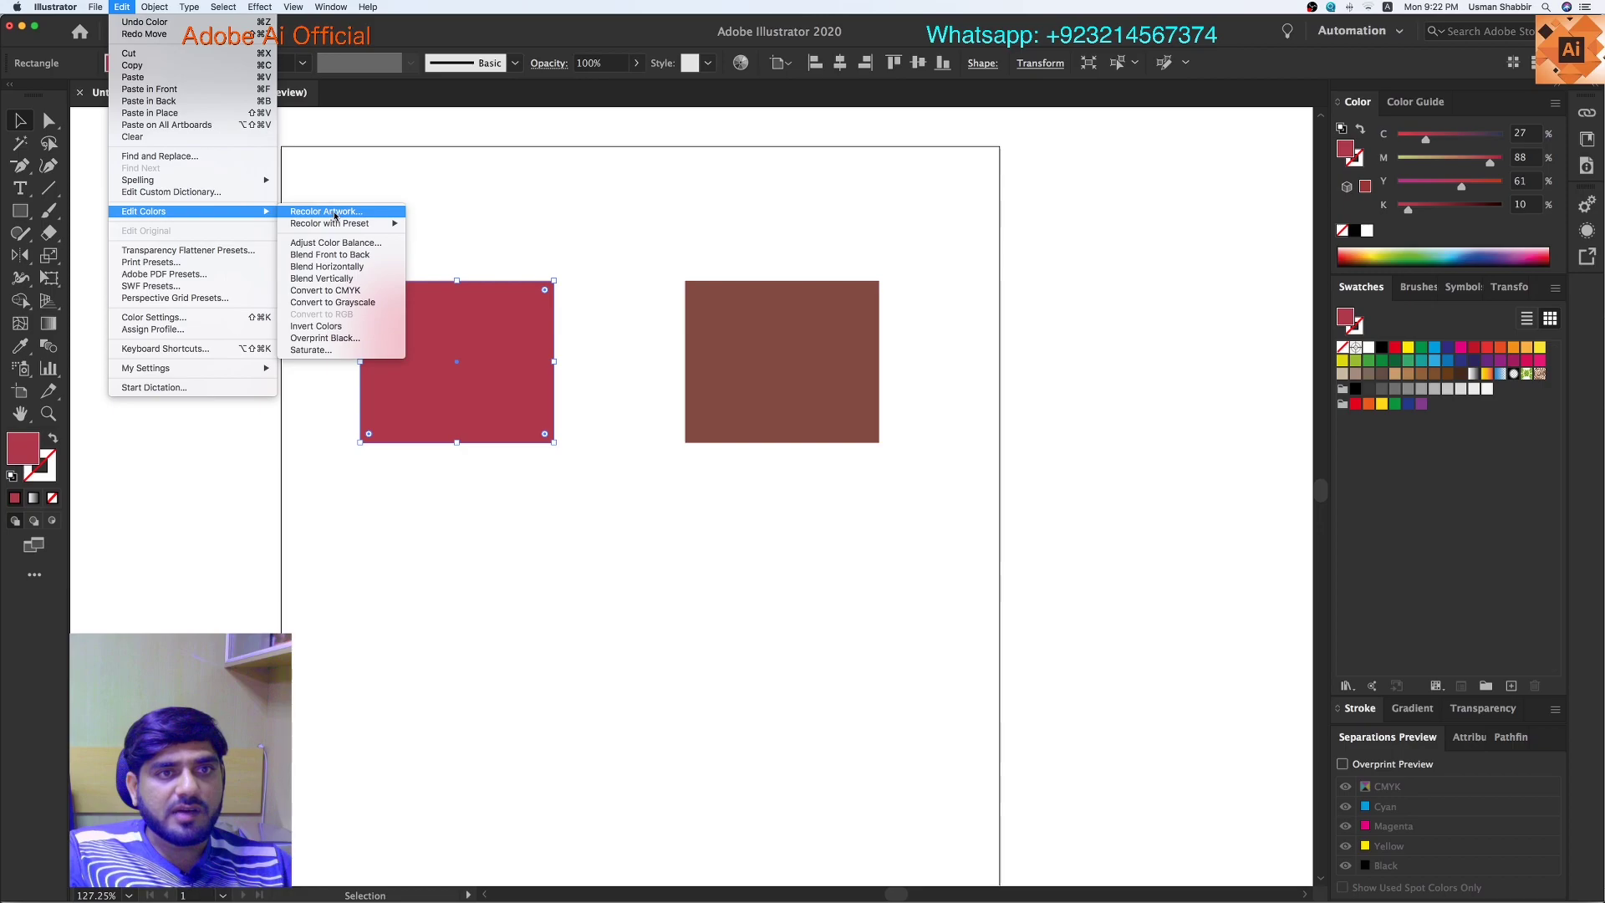
pyautogui.click(333, 215)
pyautogui.moveTo(707, 198); pyautogui.dragTo(827, 190)
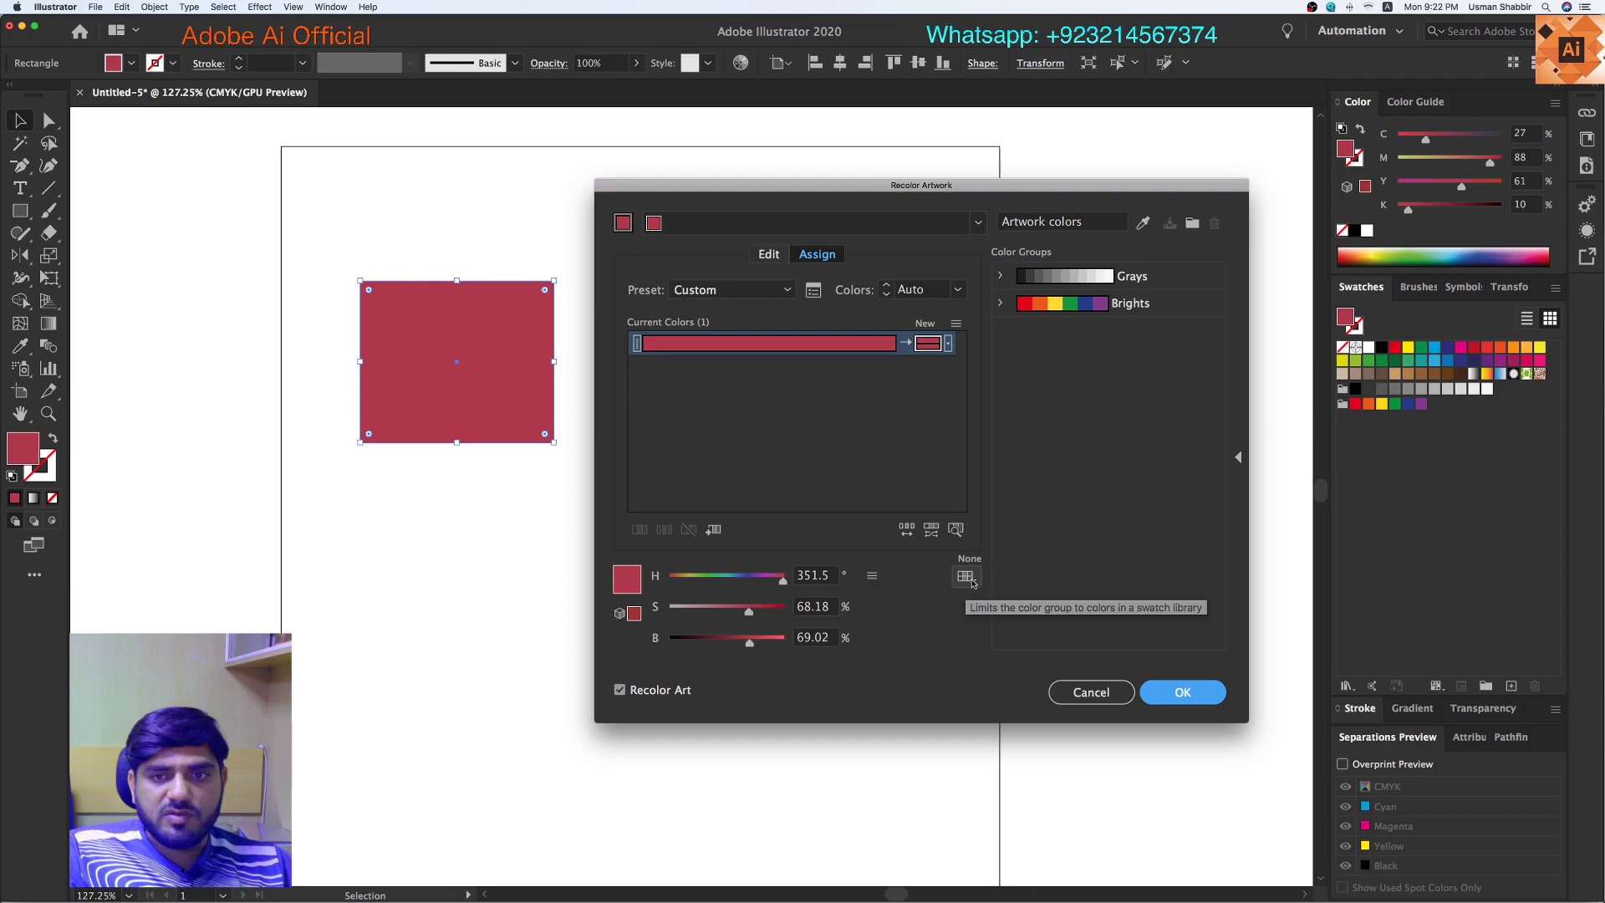
pyautogui.click(974, 582)
pyautogui.moveTo(991, 649)
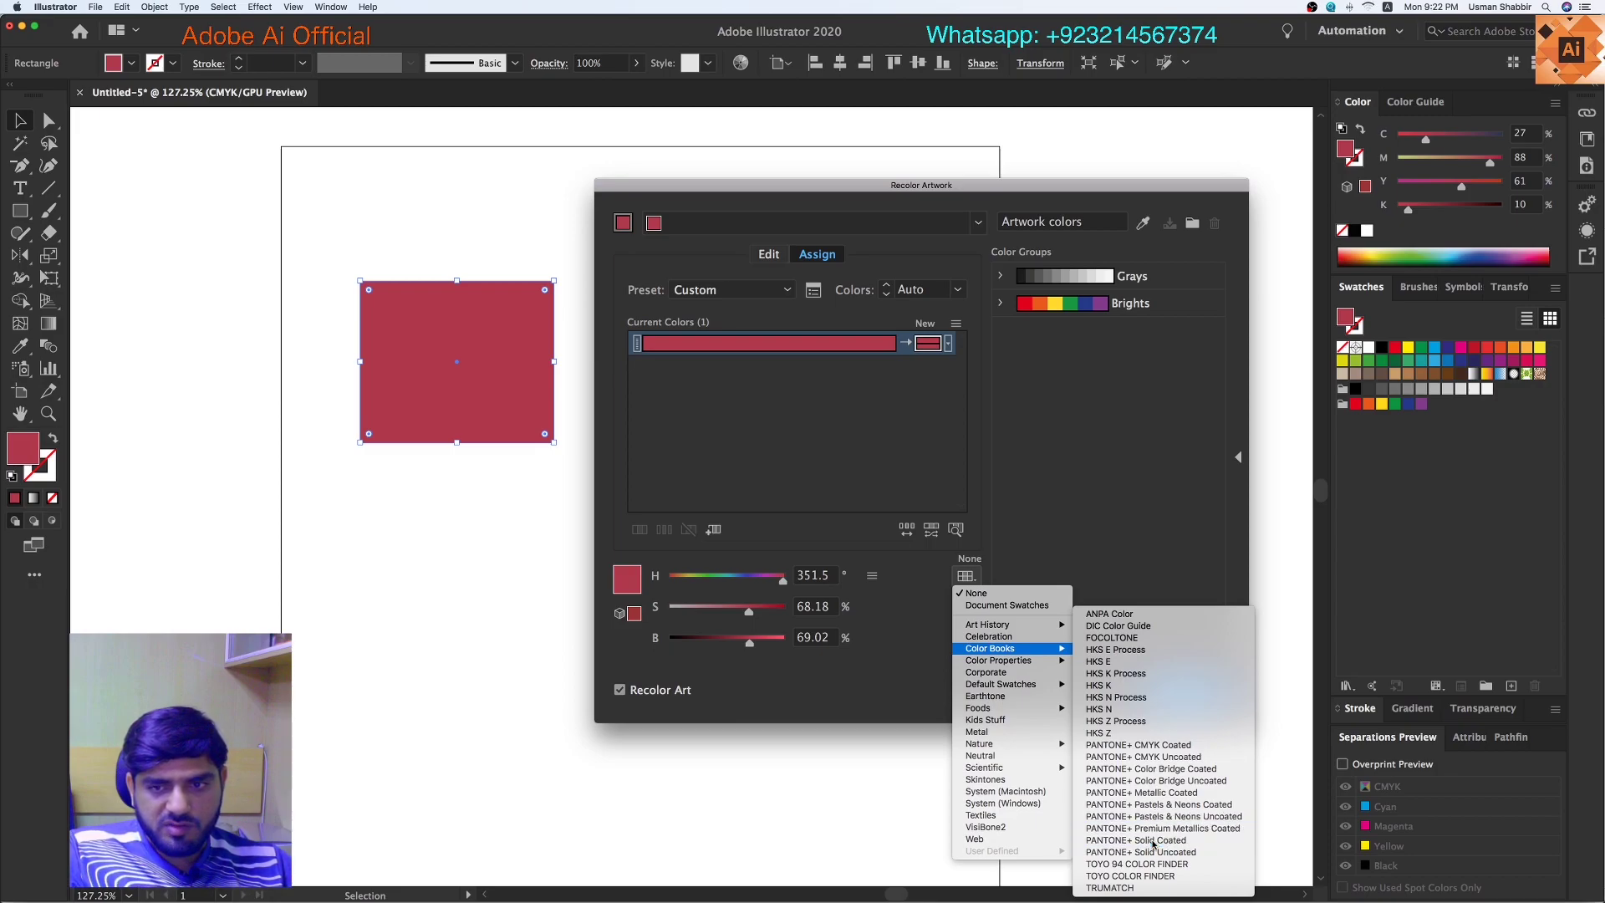
# Step: Apply PANTONE+ Solid Coated to make the crimson rectangle PANTONE 703 C, then select the brown copy
pyautogui.click(1153, 840)
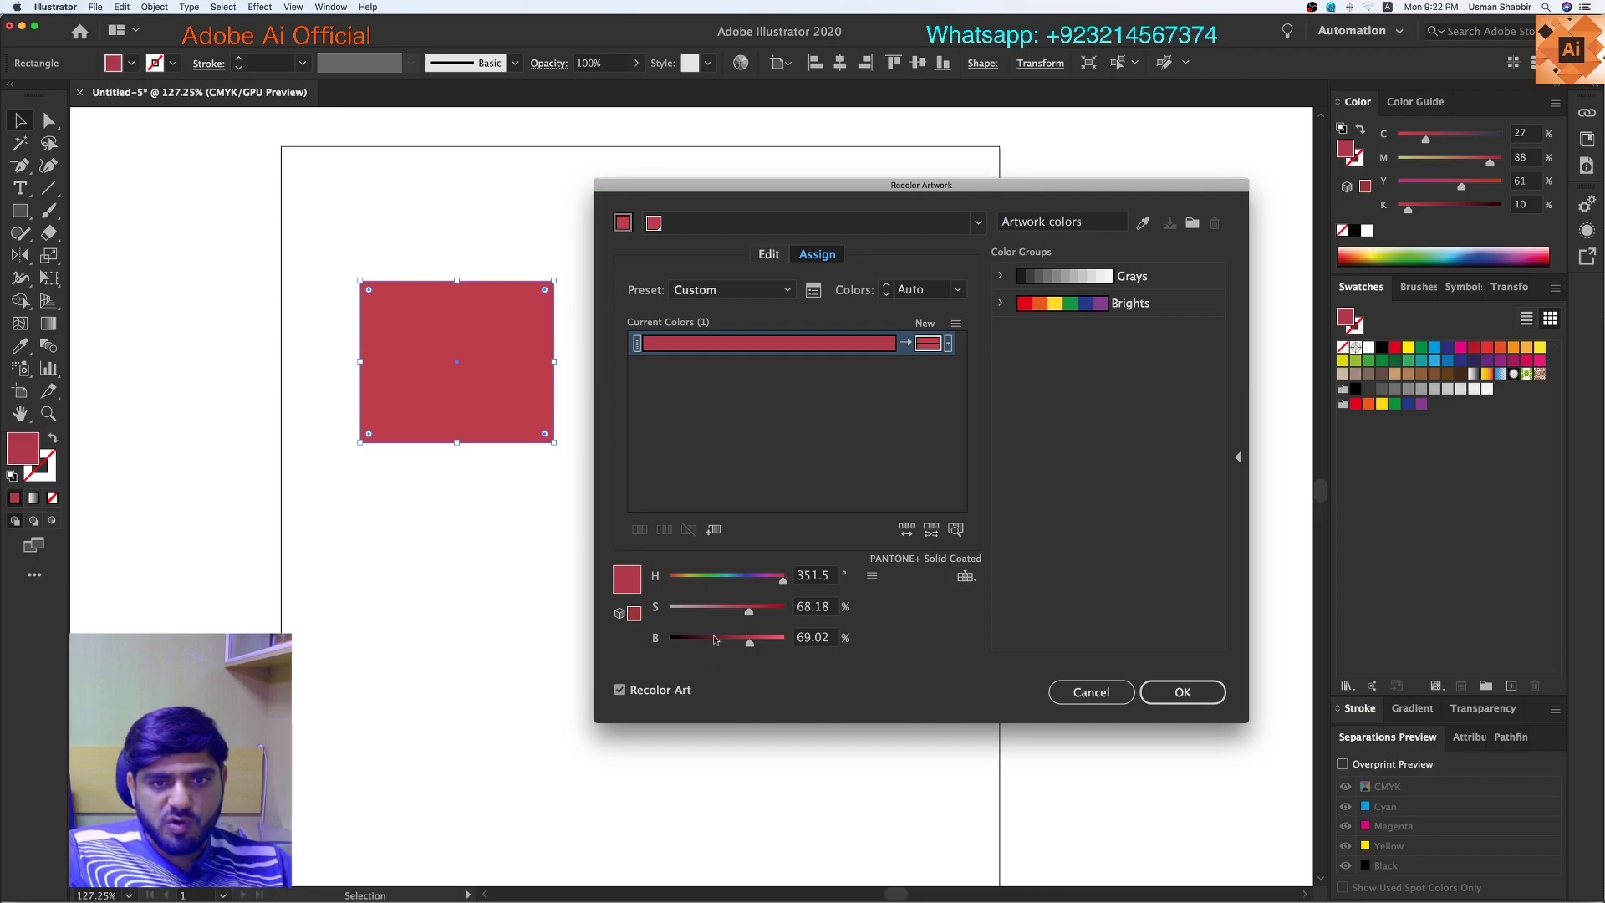
pyautogui.click(1175, 698)
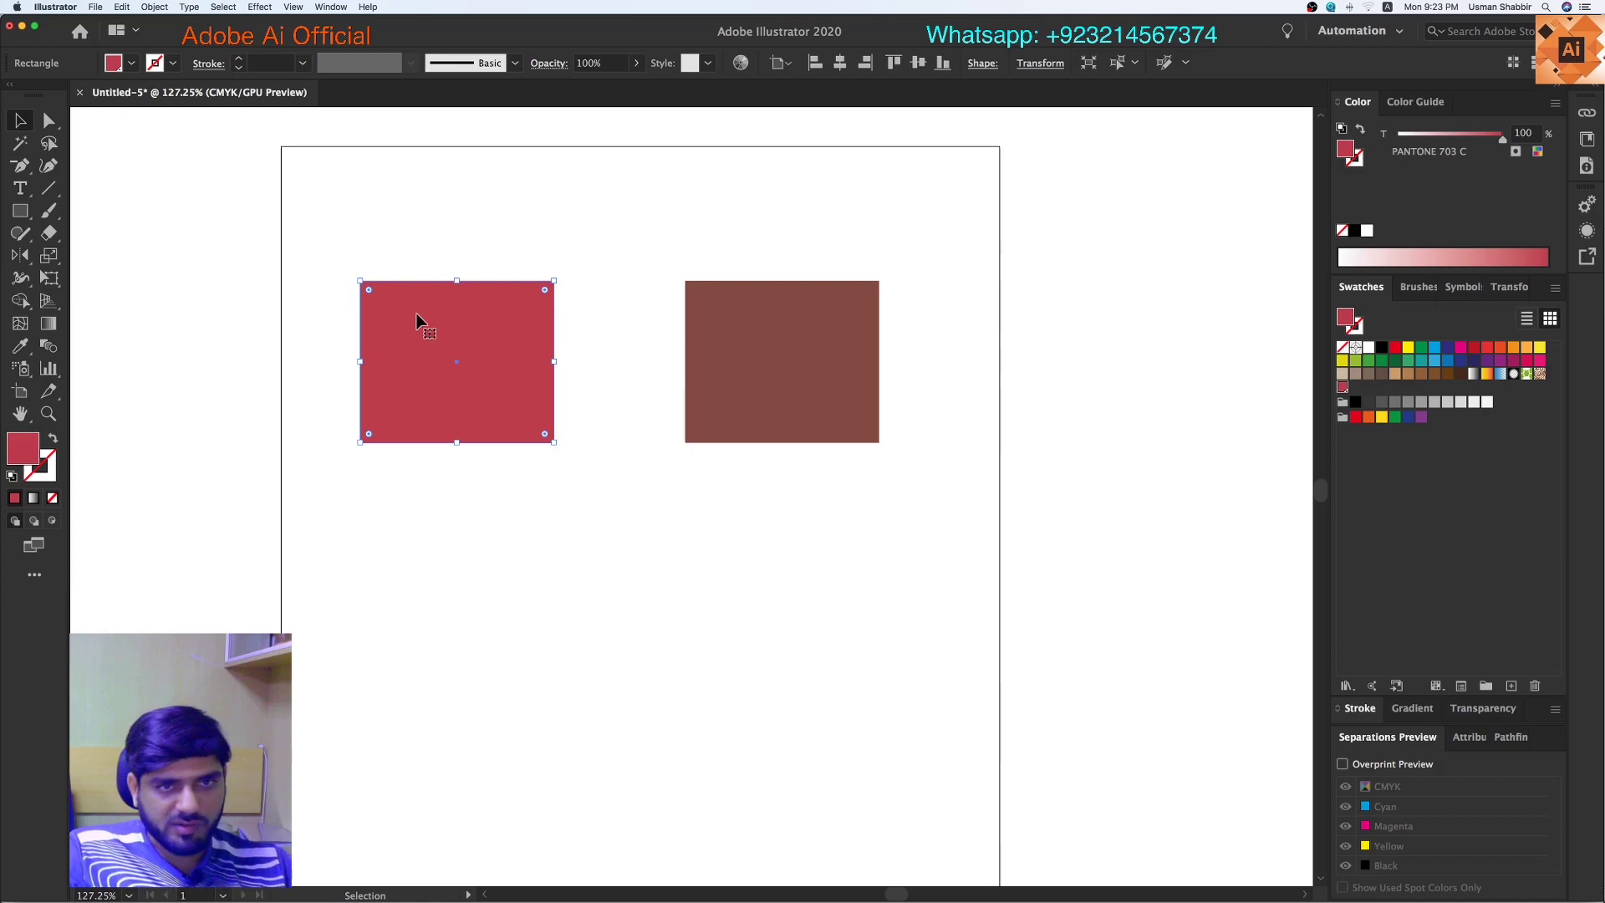
pyautogui.click(795, 343)
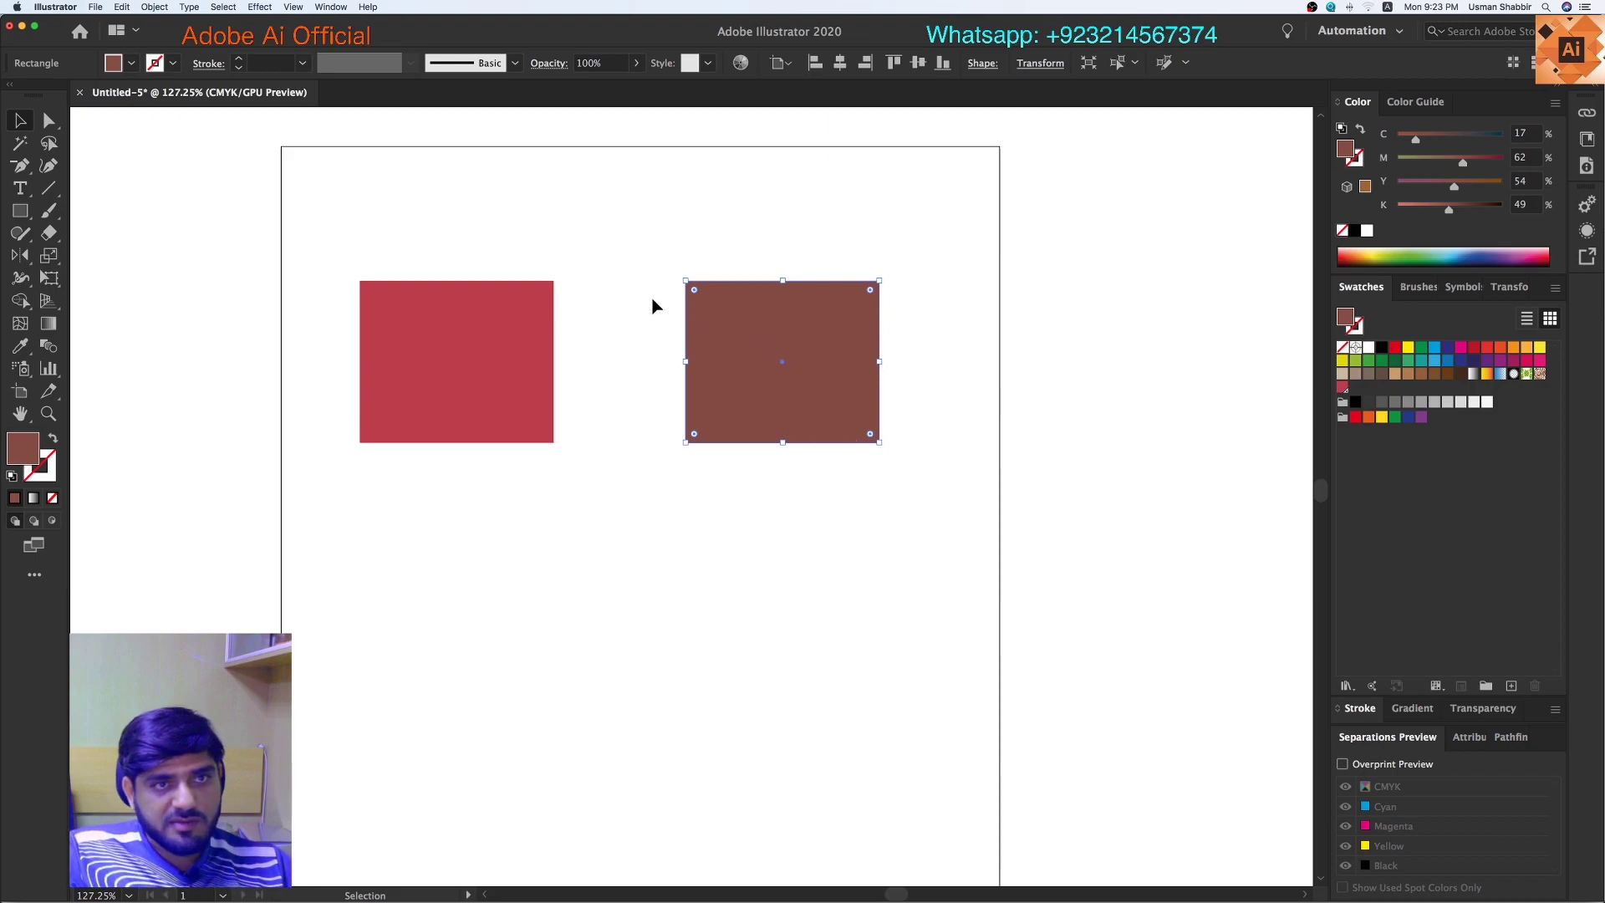
# Step: Recolor the brown rectangle with the PANTONE+ Solid Coated library, giving PANTONE 4705 C
pyautogui.click(128, 13)
pyautogui.moveTo(143, 211)
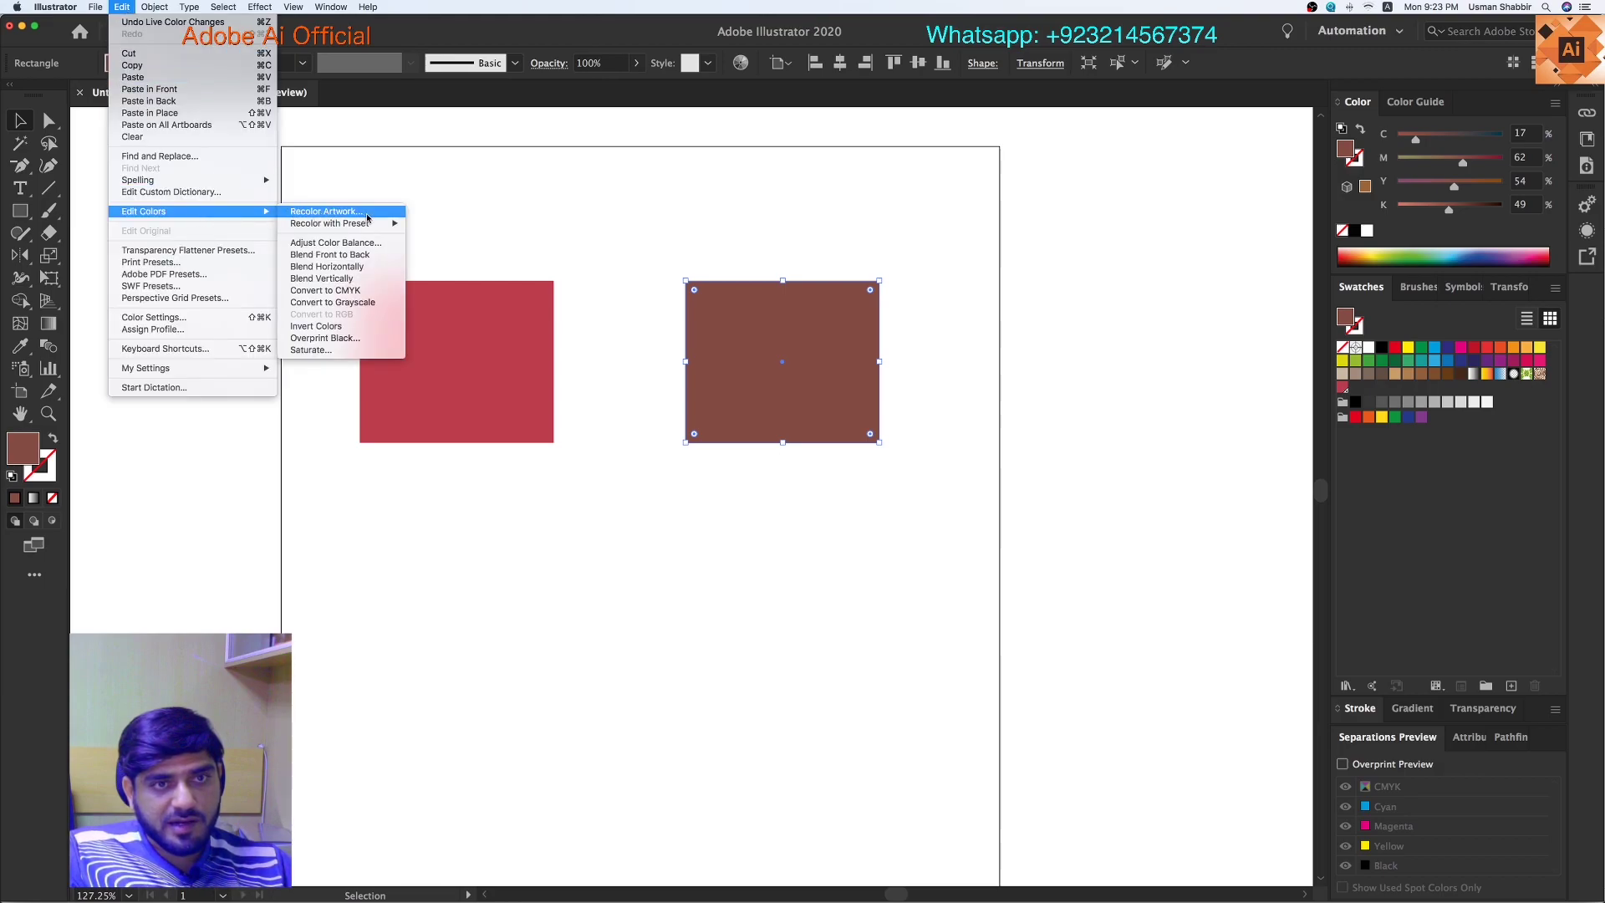
pyautogui.click(366, 213)
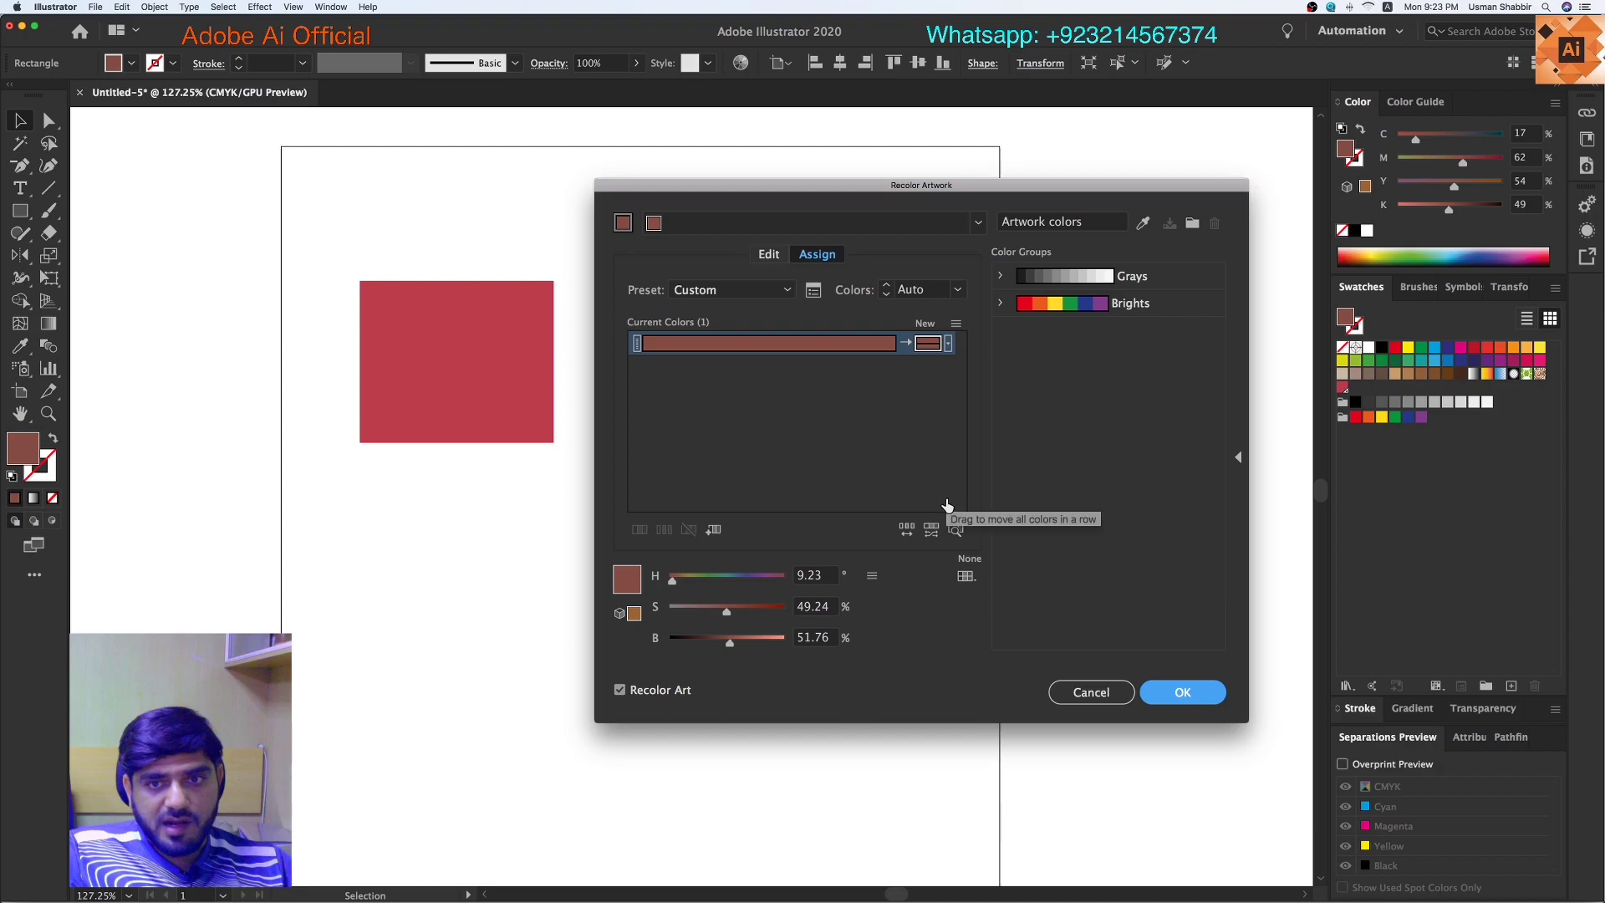
pyautogui.click(965, 576)
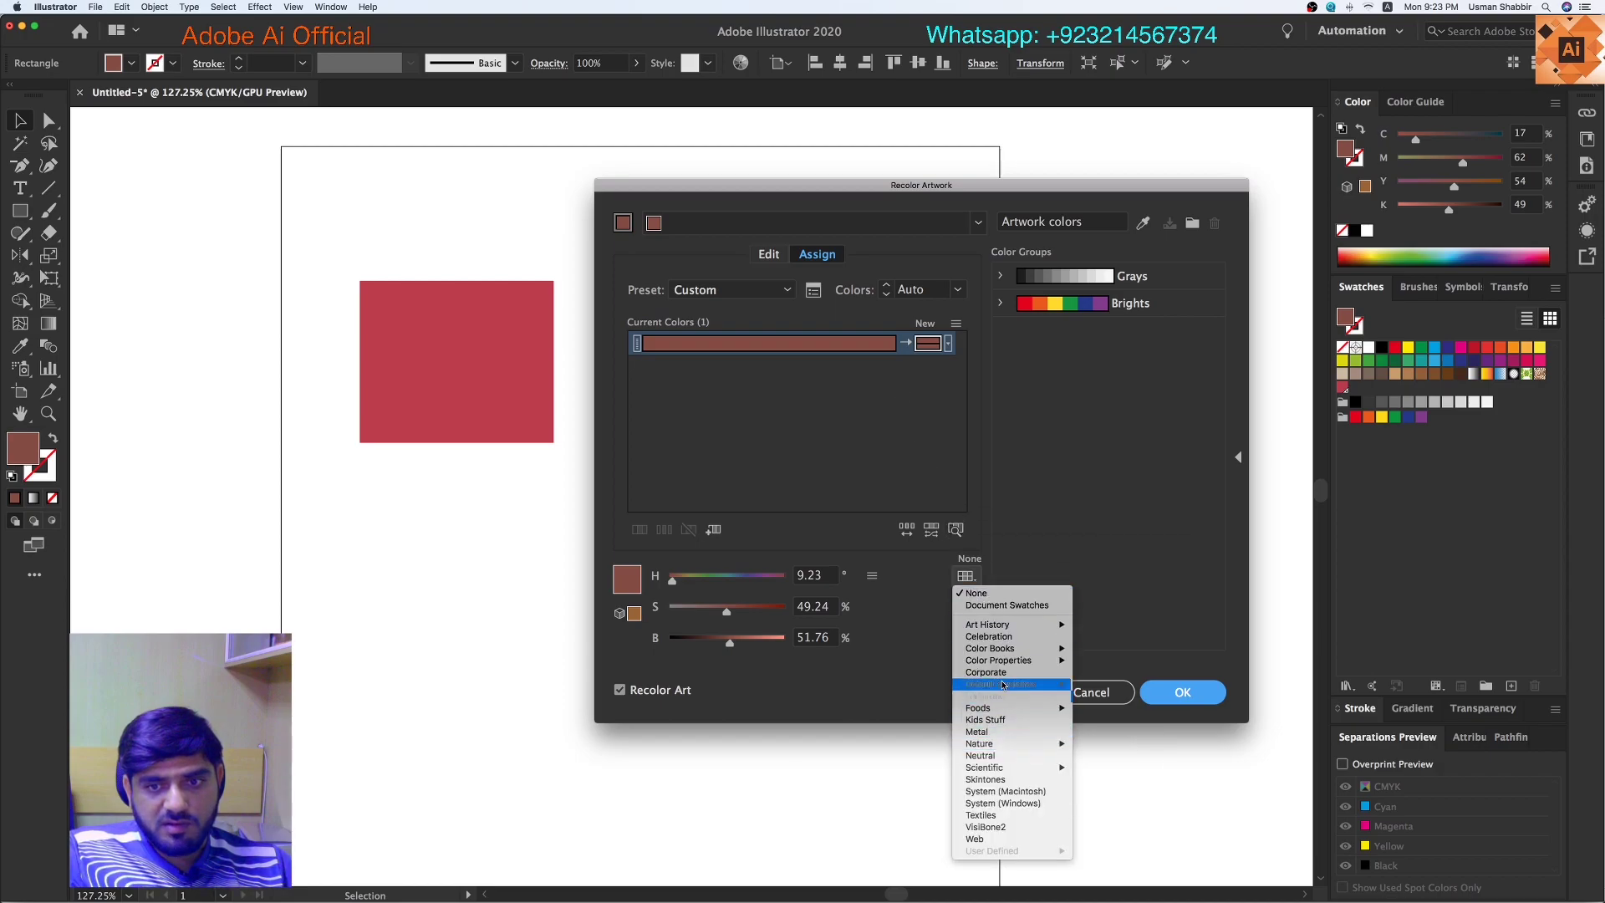
pyautogui.moveTo(990, 648)
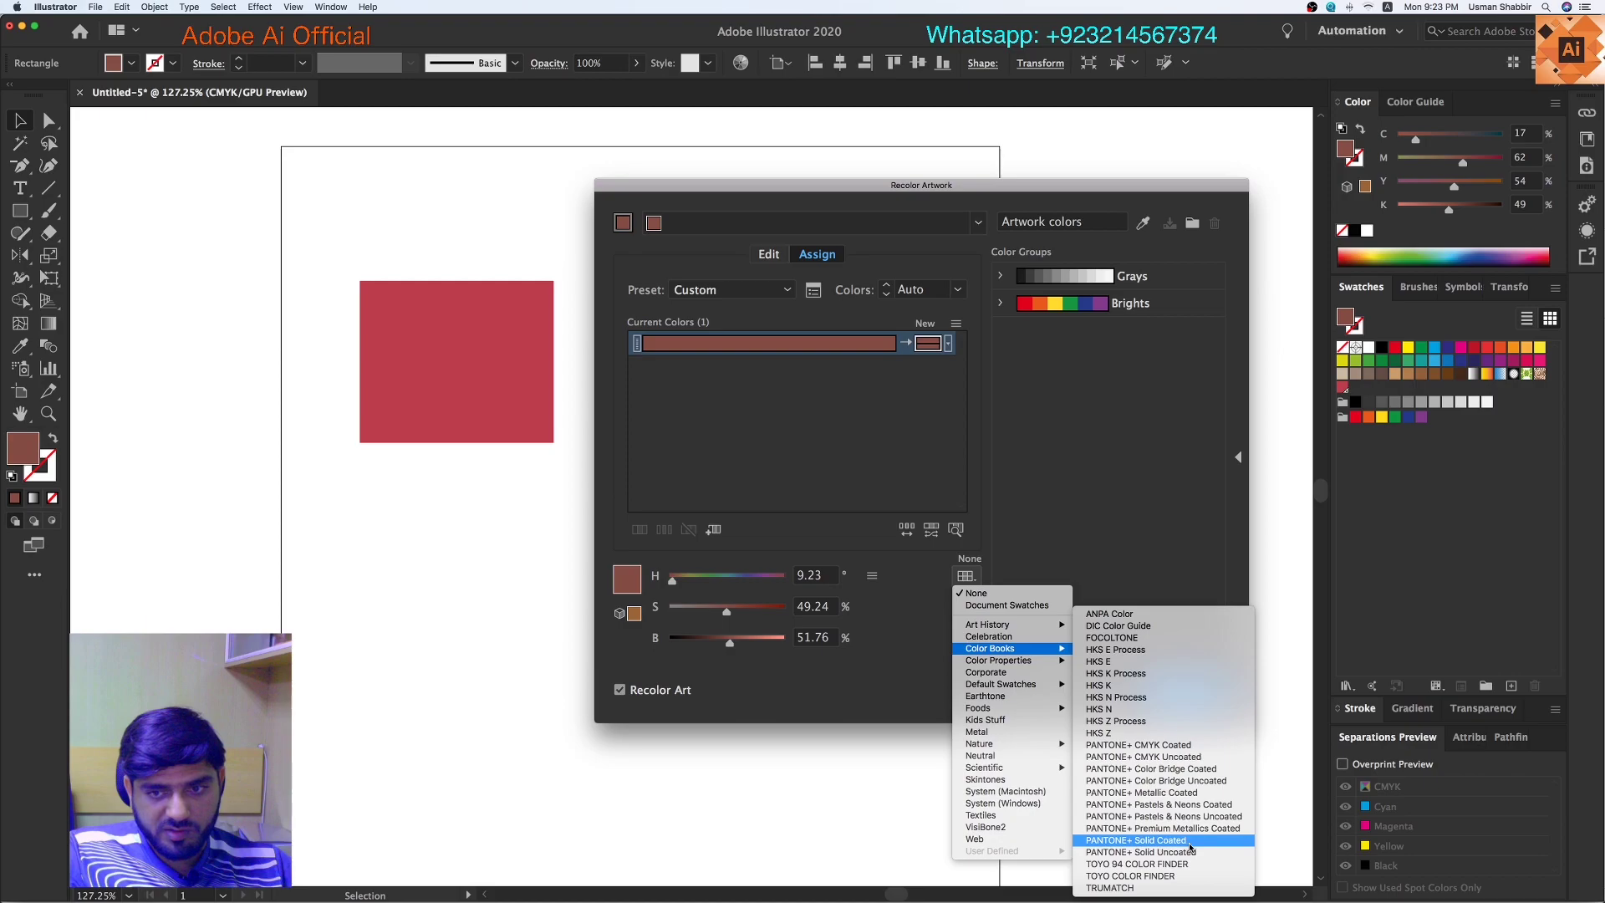
pyautogui.click(1142, 846)
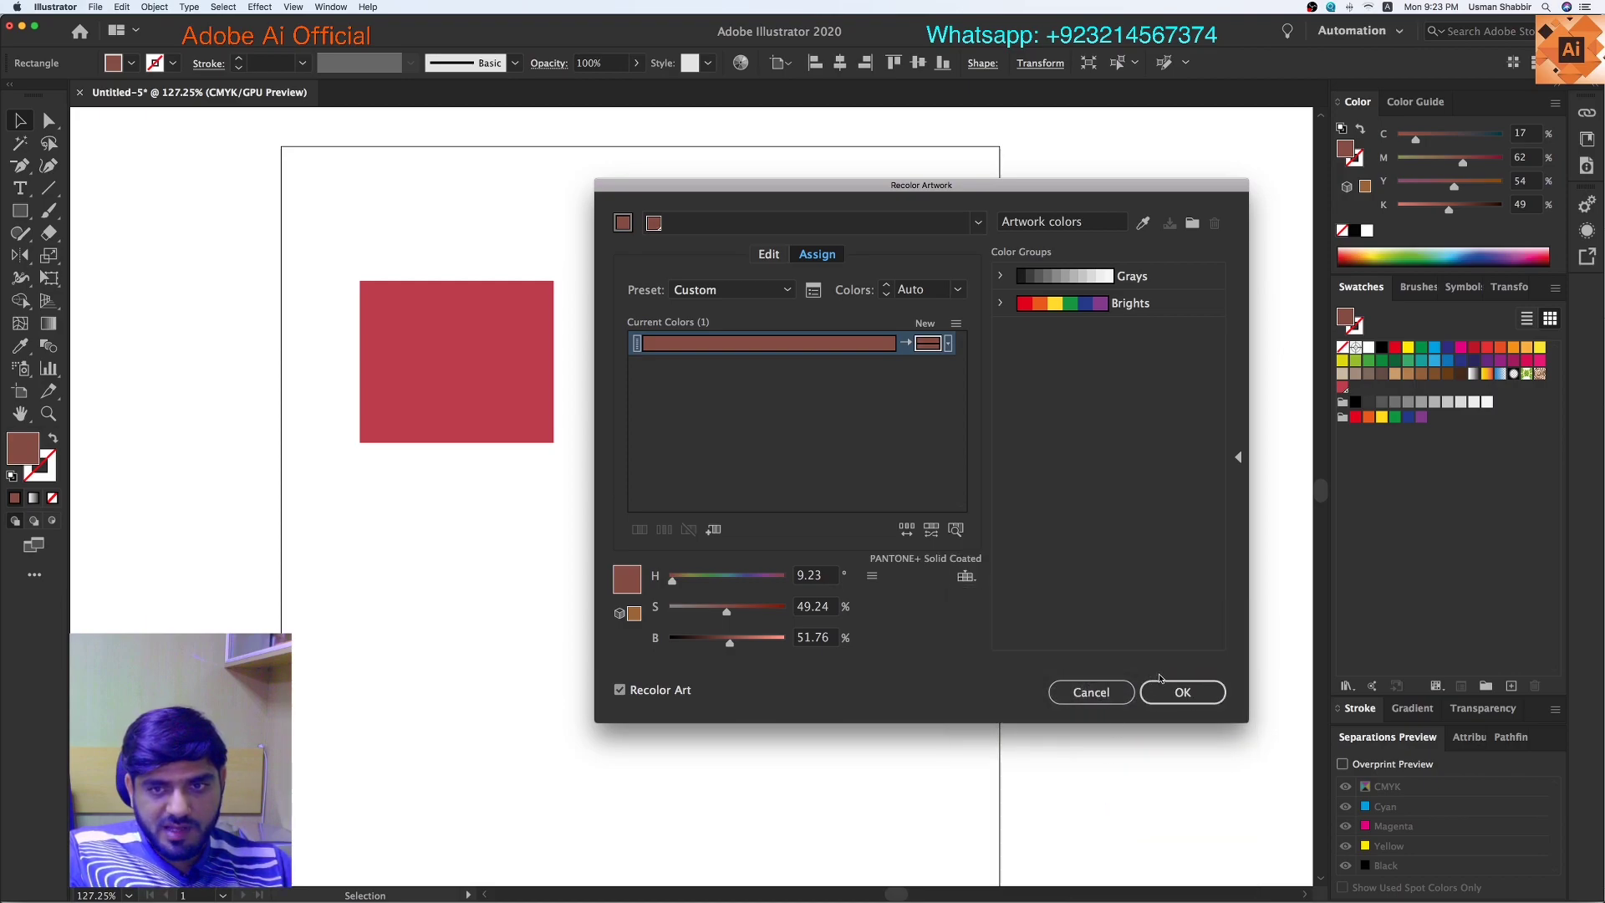
pyautogui.click(1176, 693)
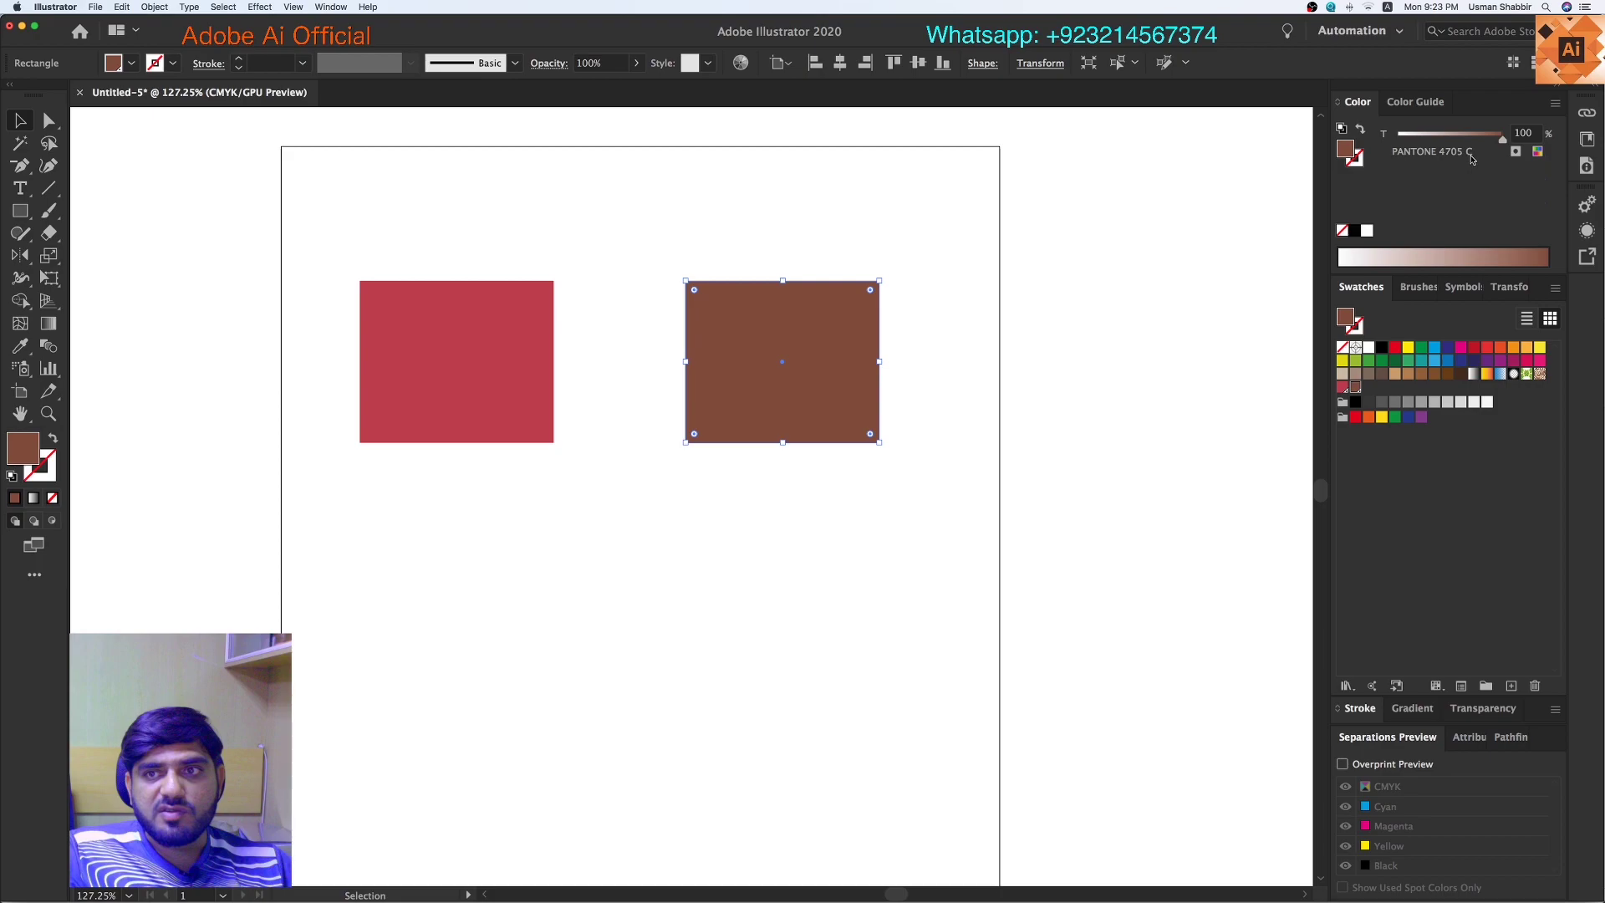
pyautogui.click(525, 362)
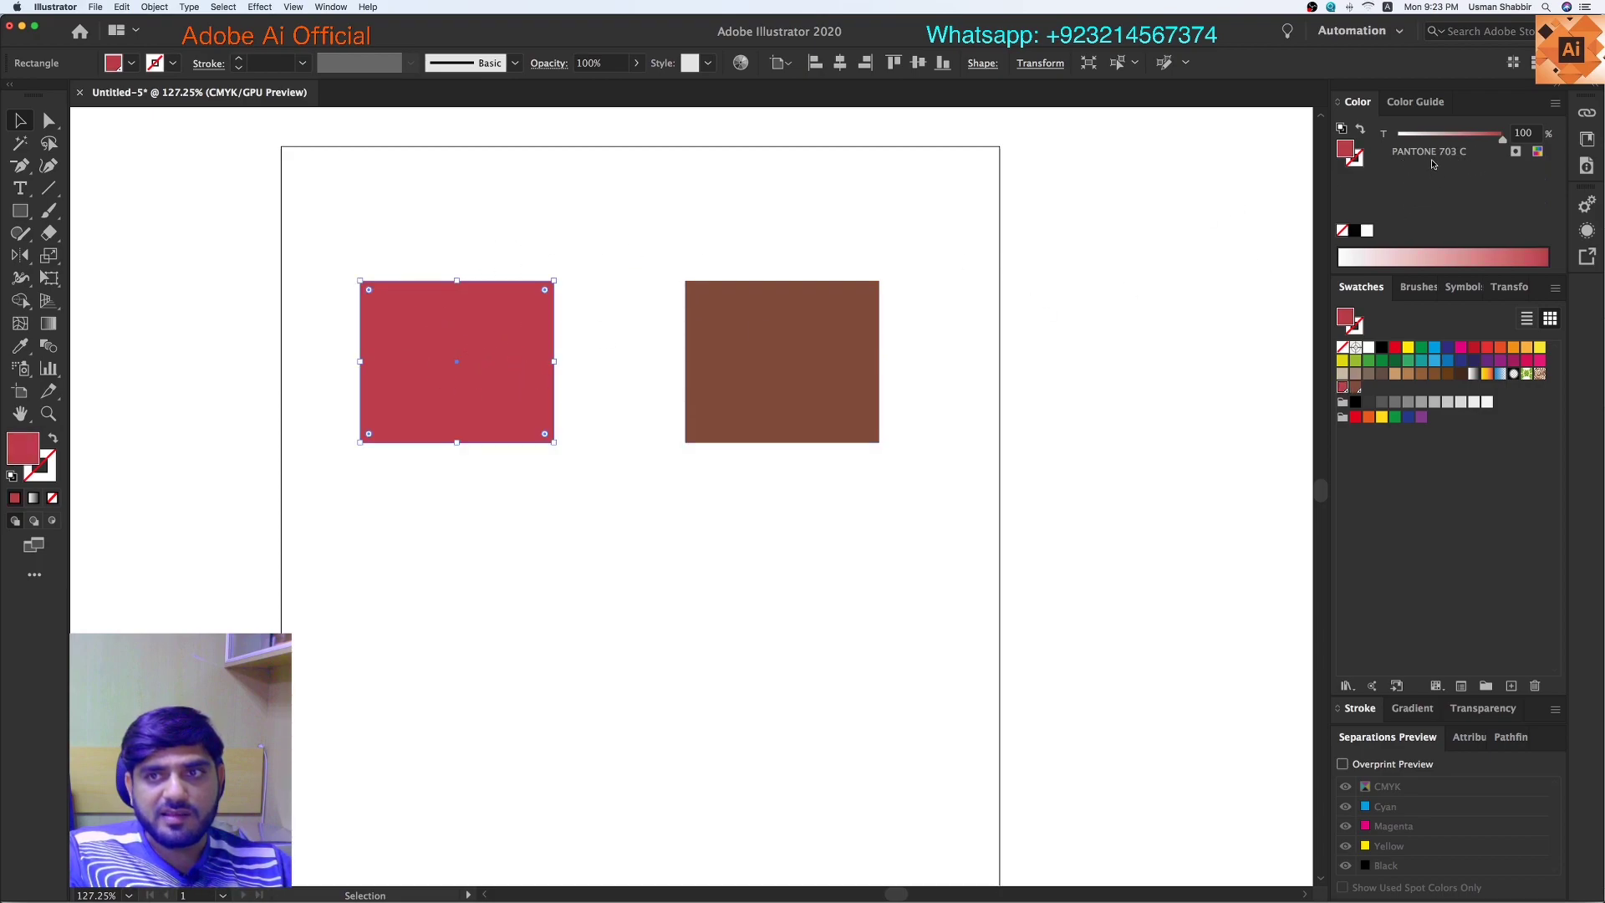
pyautogui.click(759, 323)
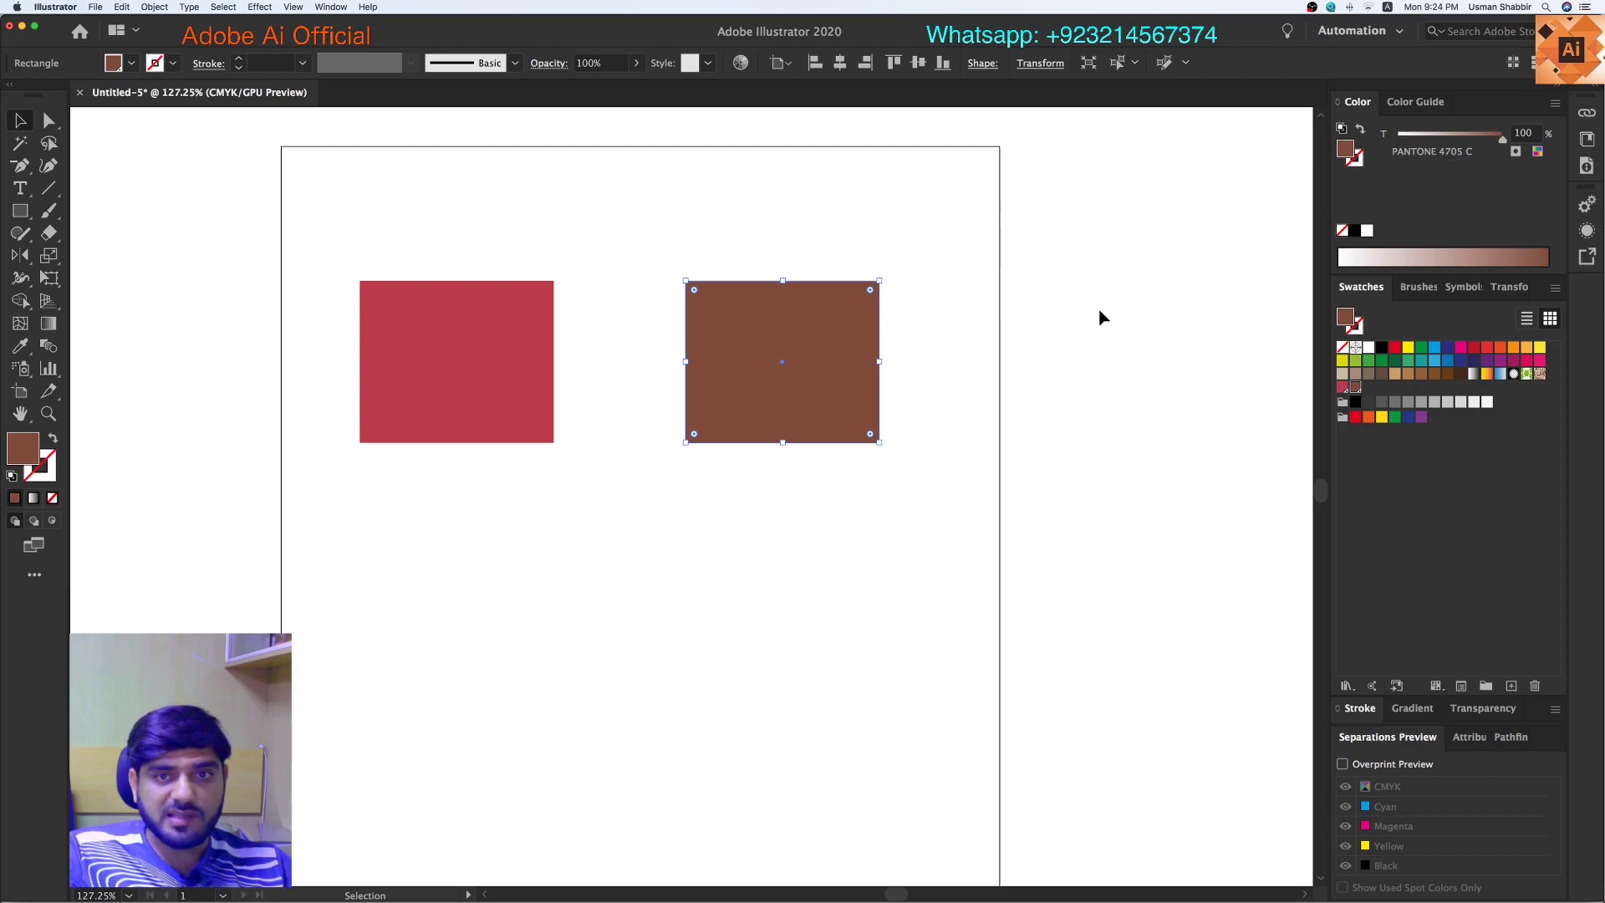
pyautogui.moveTo(934, 261); pyautogui.dragTo(724, 480)
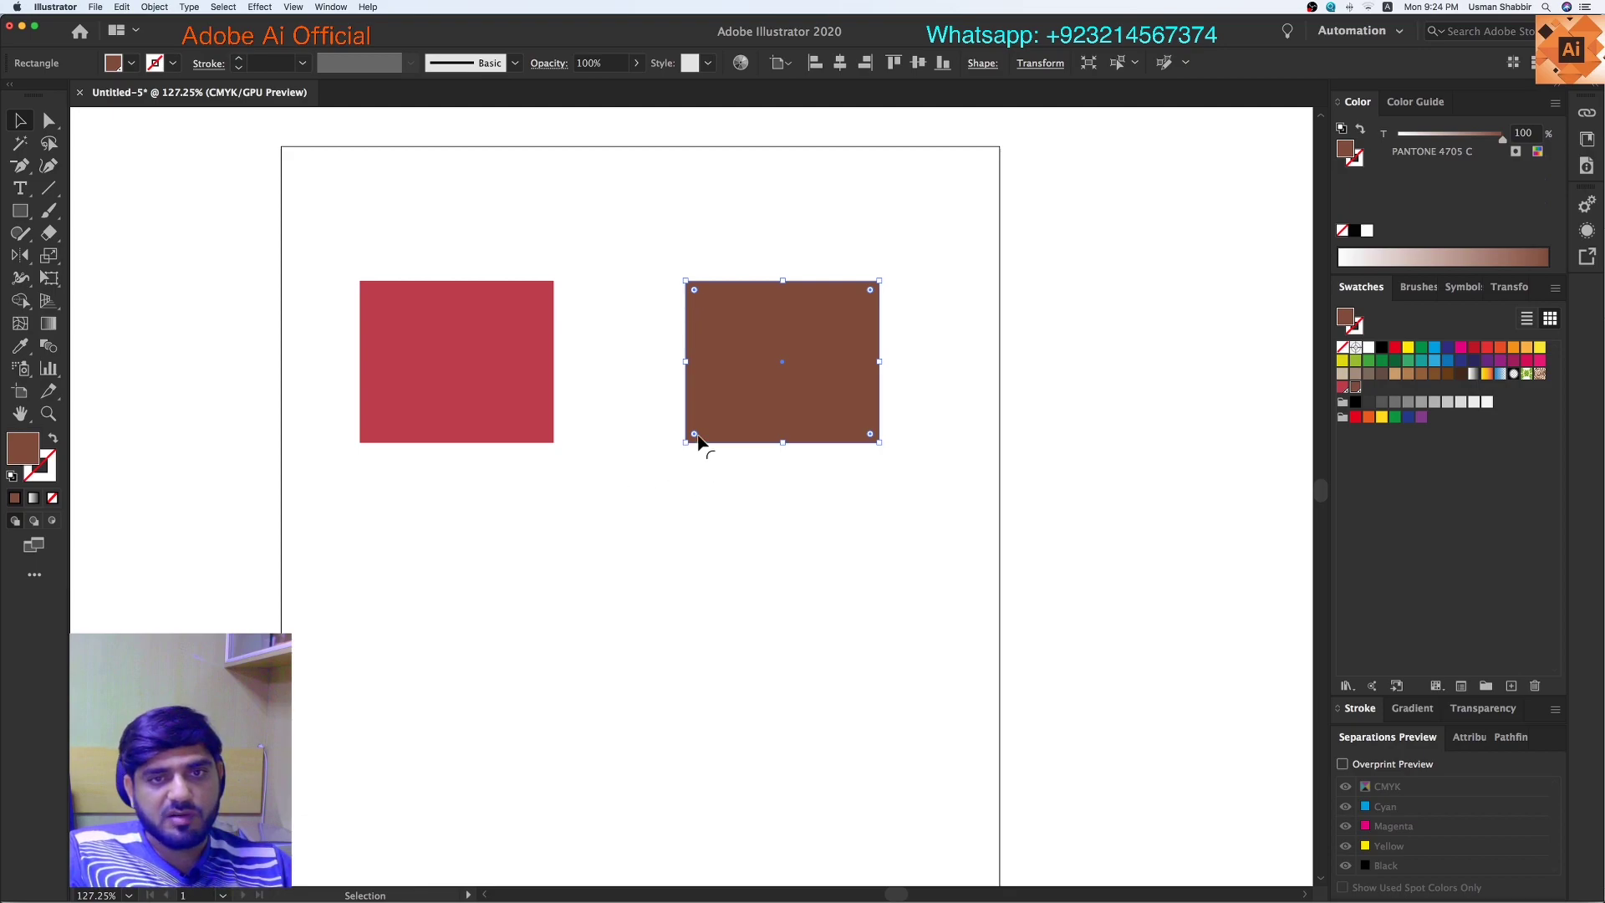
# Step: Marquee-select both Pantone rectangles, nudge them slightly together, then select the brown one
pyautogui.click(763, 539)
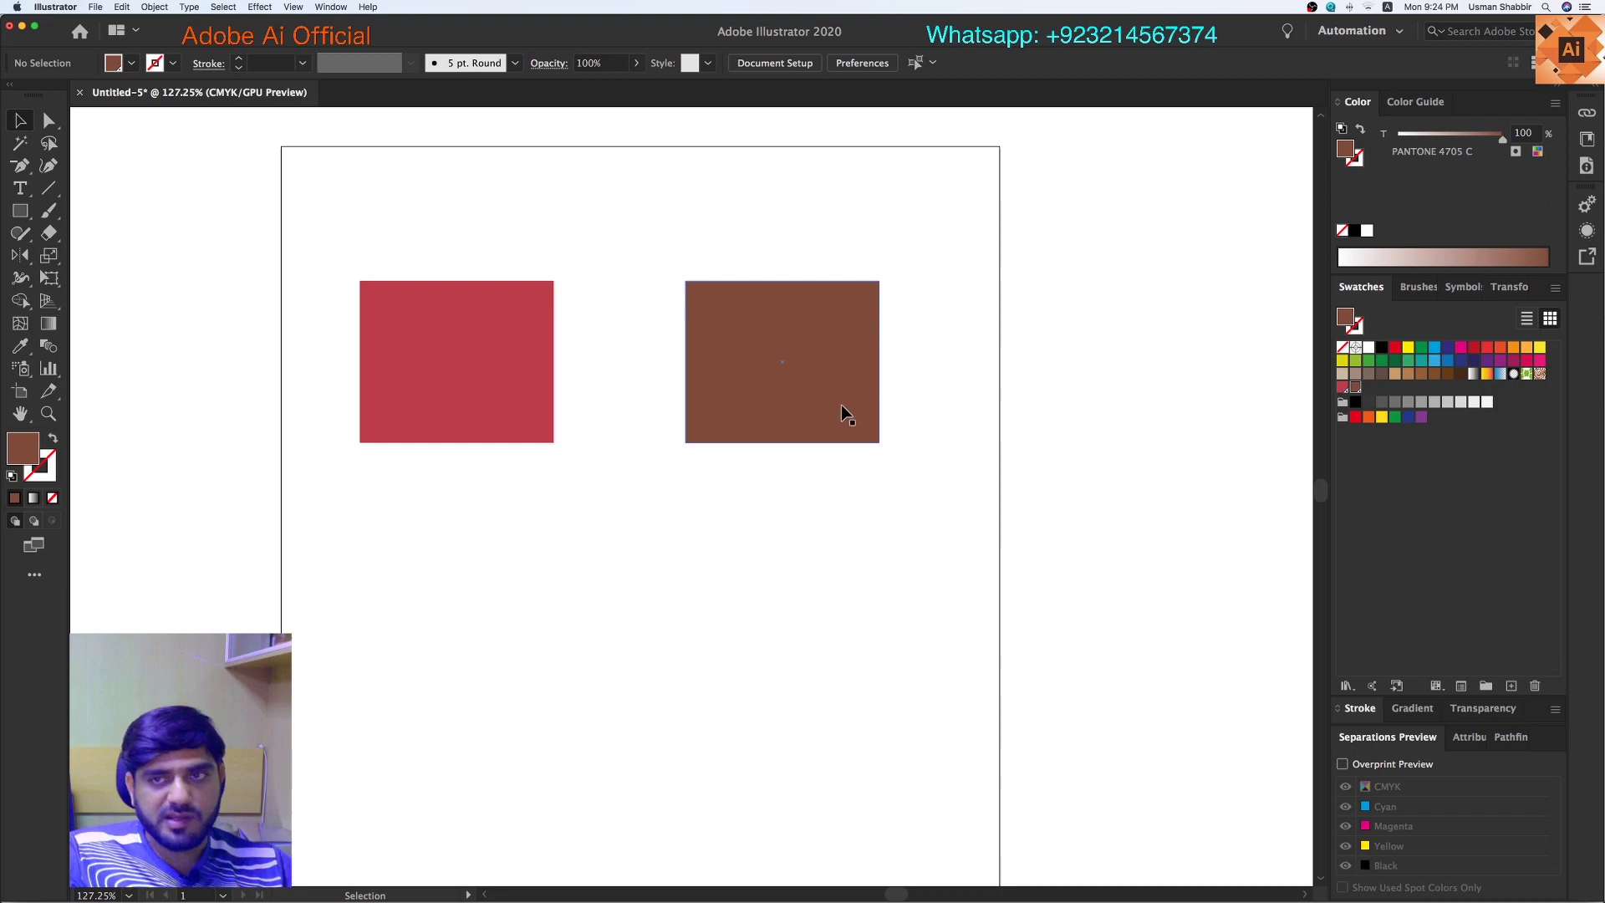
pyautogui.moveTo(361, 244)
pyautogui.mouseDown()
pyautogui.moveTo(759, 400)
pyautogui.moveTo(772, 373)
pyautogui.moveTo(763, 405)
pyautogui.mouseUp()
pyautogui.moveTo(526, 351); pyautogui.dragTo(534, 351)
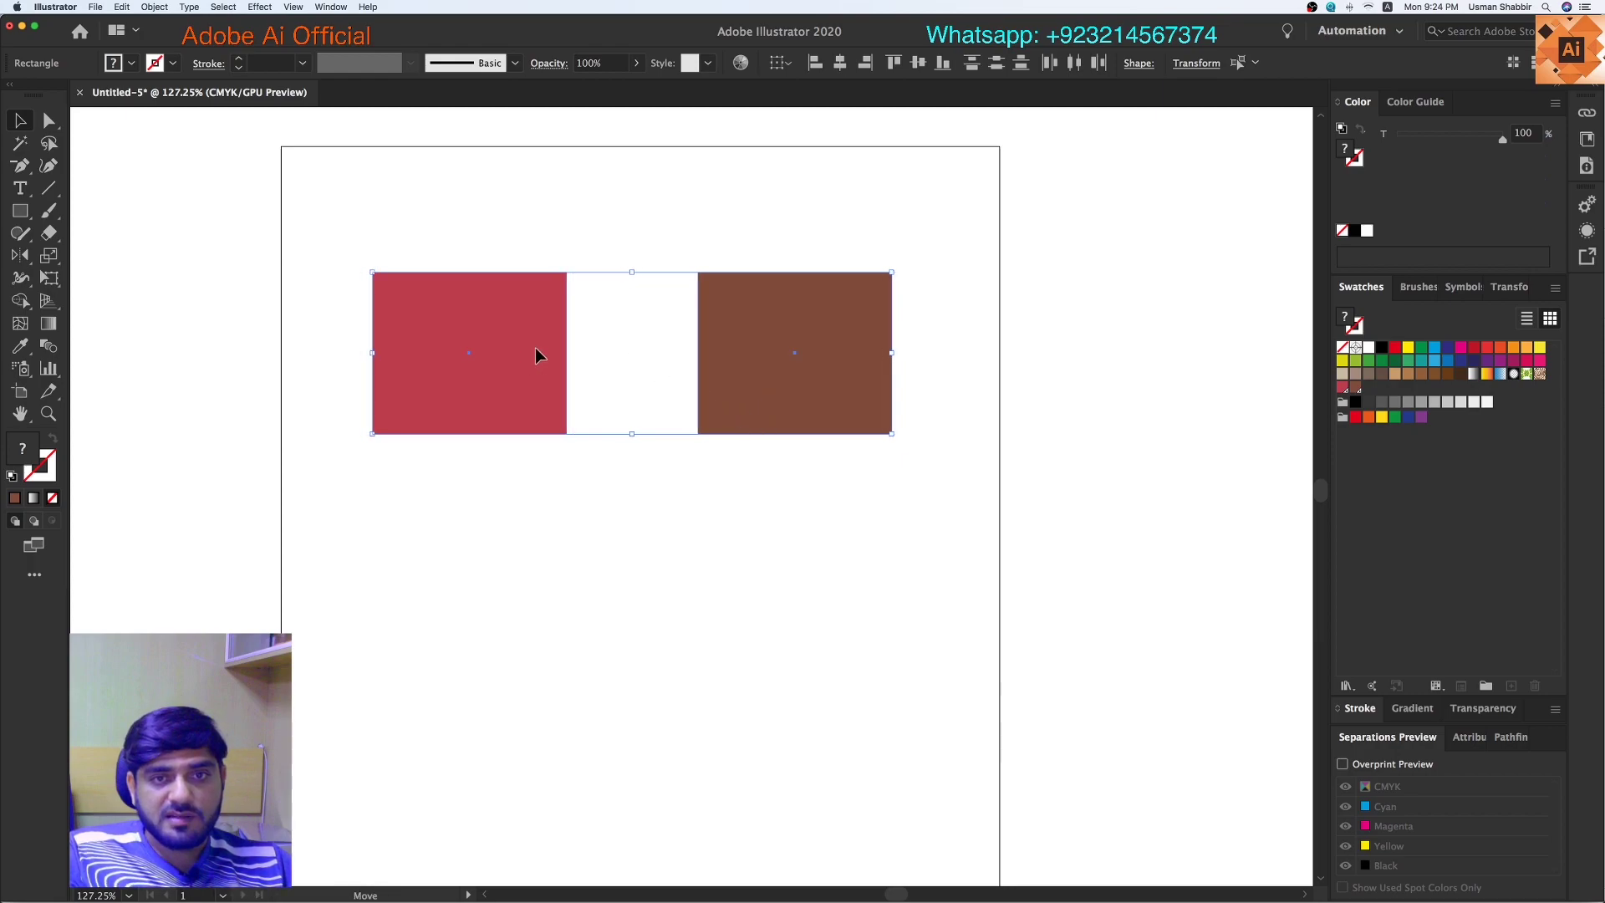
pyautogui.click(844, 428)
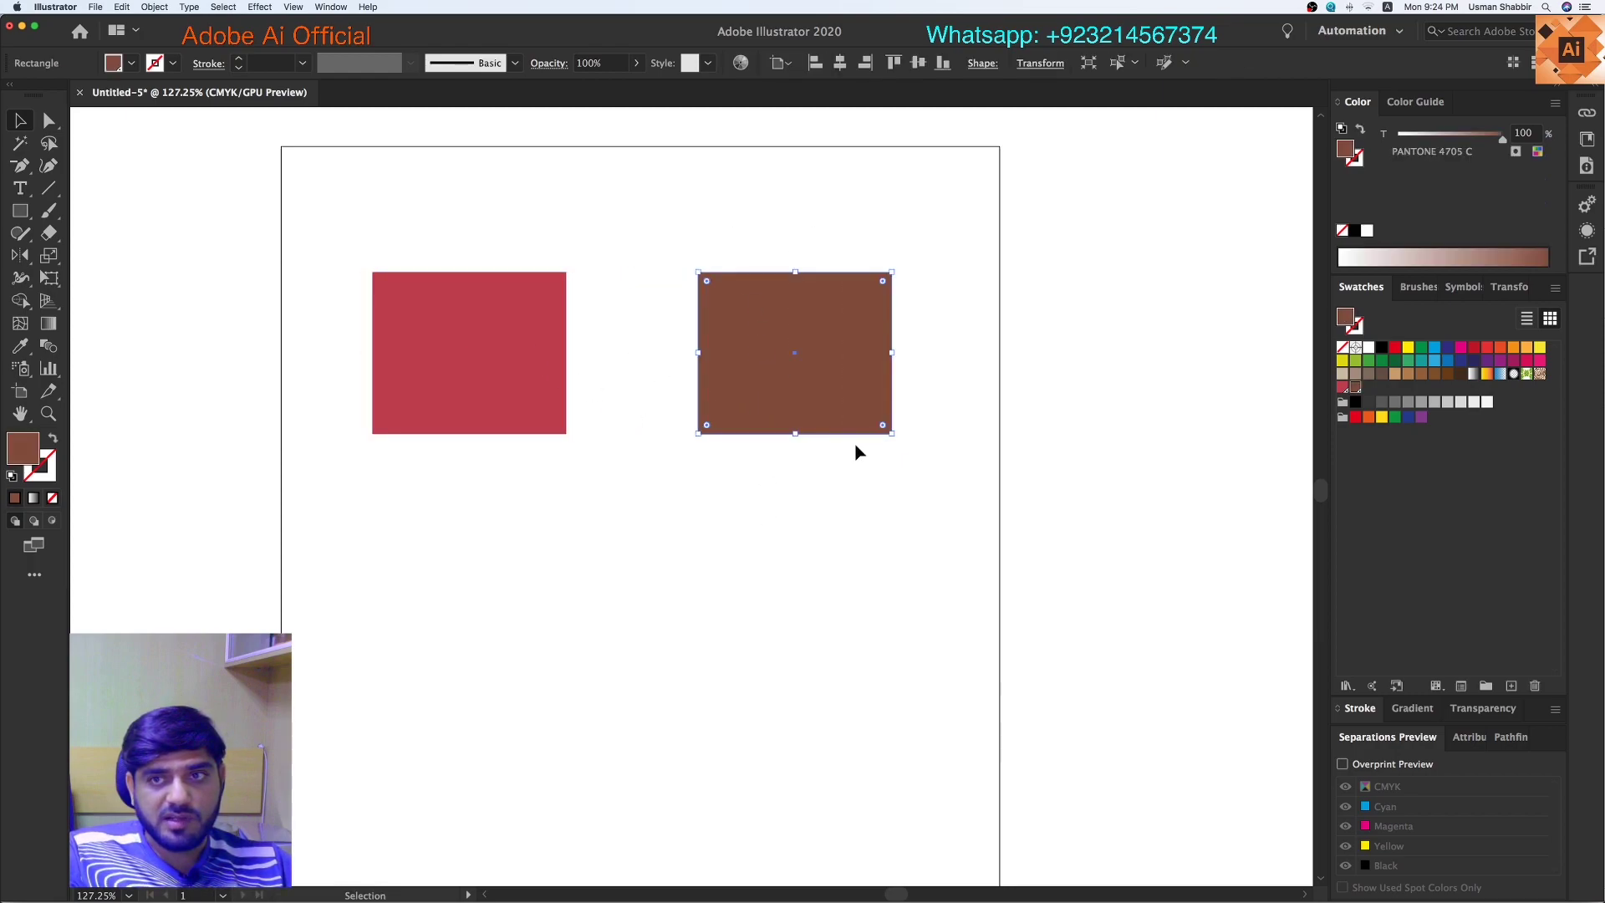